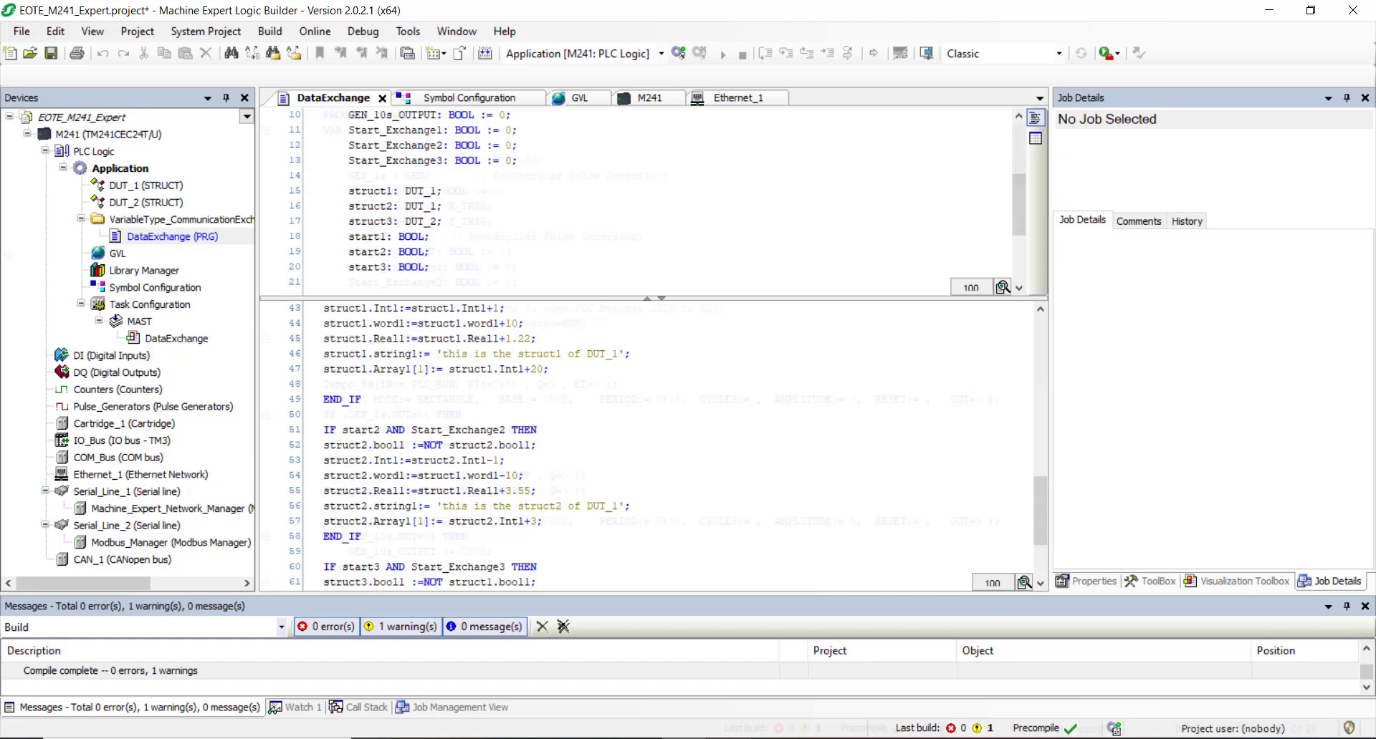
Step: Scroll up through the DataExchange program to review the struct exchange logic
scroll(645, 444, up, 10)
Step: Check the ticked DataExchange and GVL variables in Symbol Configuration, then run Generate Code
click(177, 286)
double_click(177, 287)
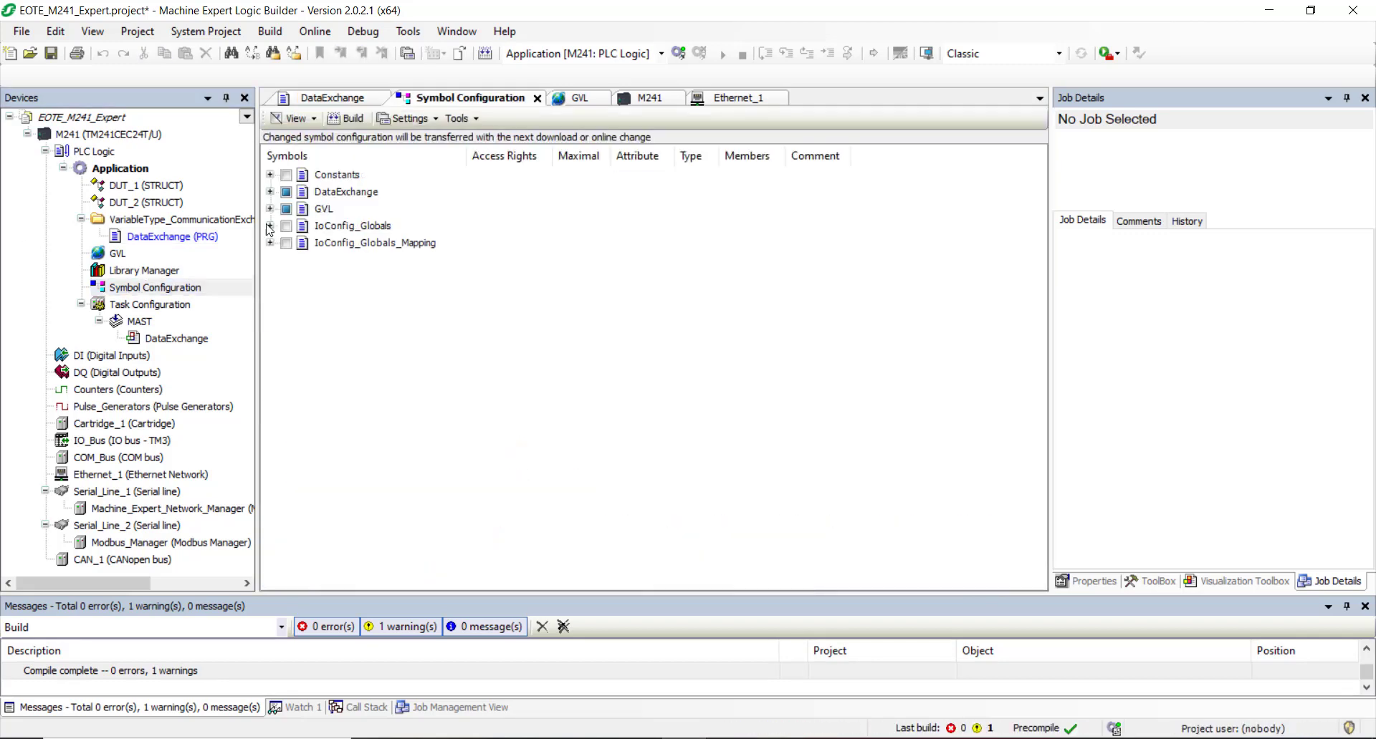
click(270, 208)
click(270, 192)
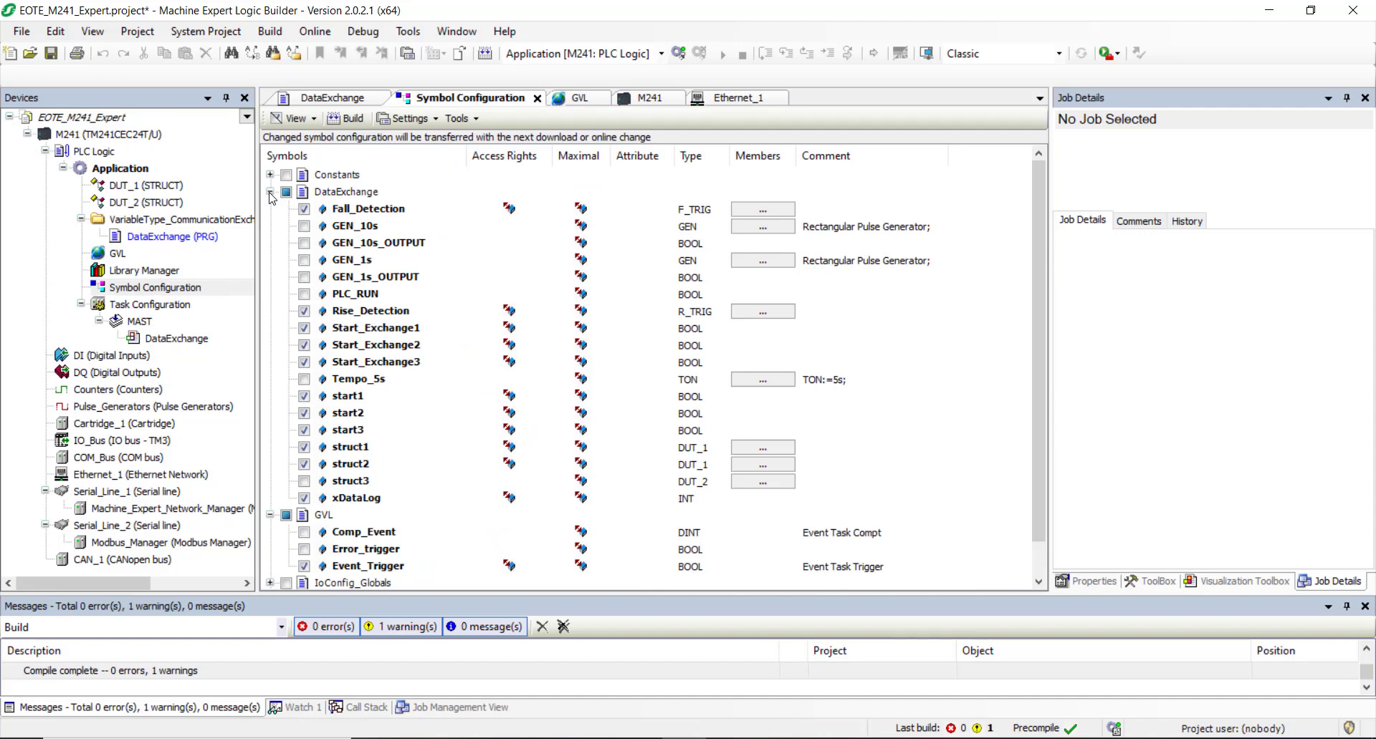
click(269, 192)
click(270, 208)
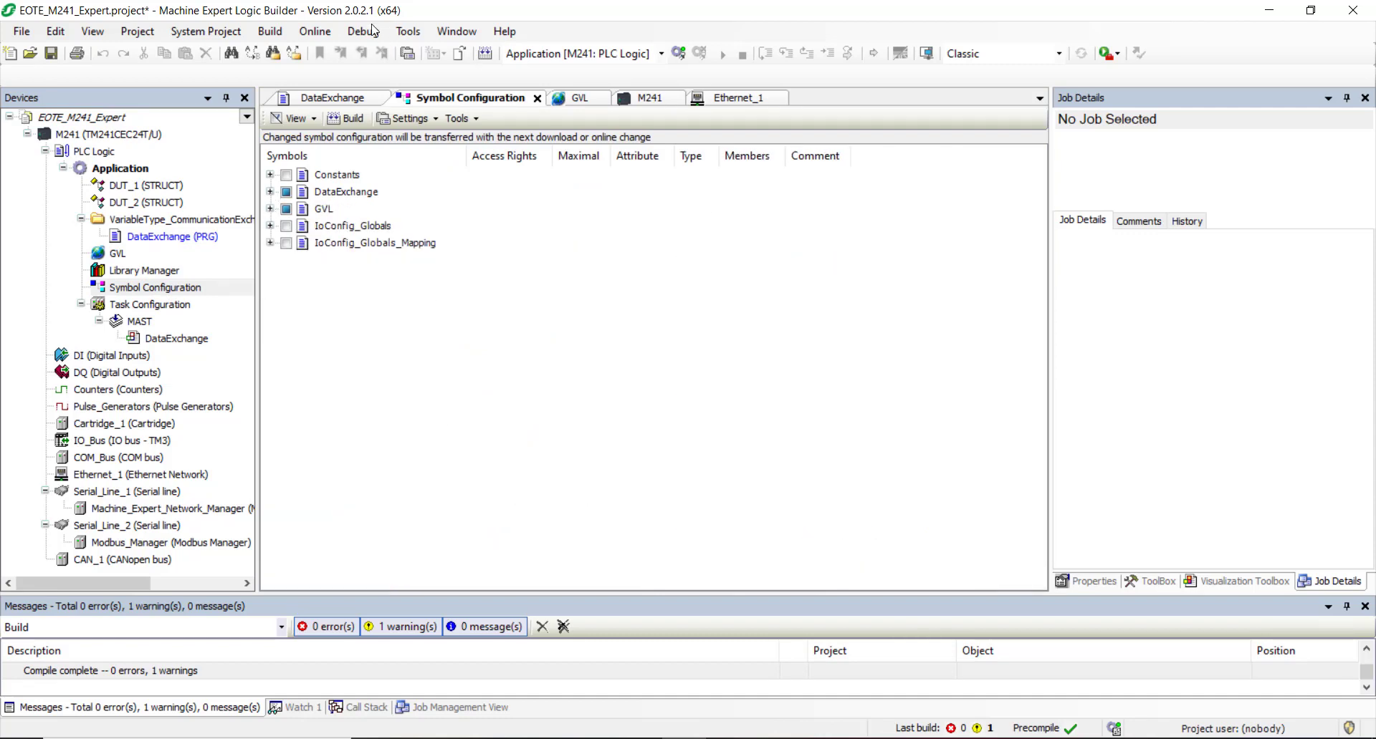
click(271, 32)
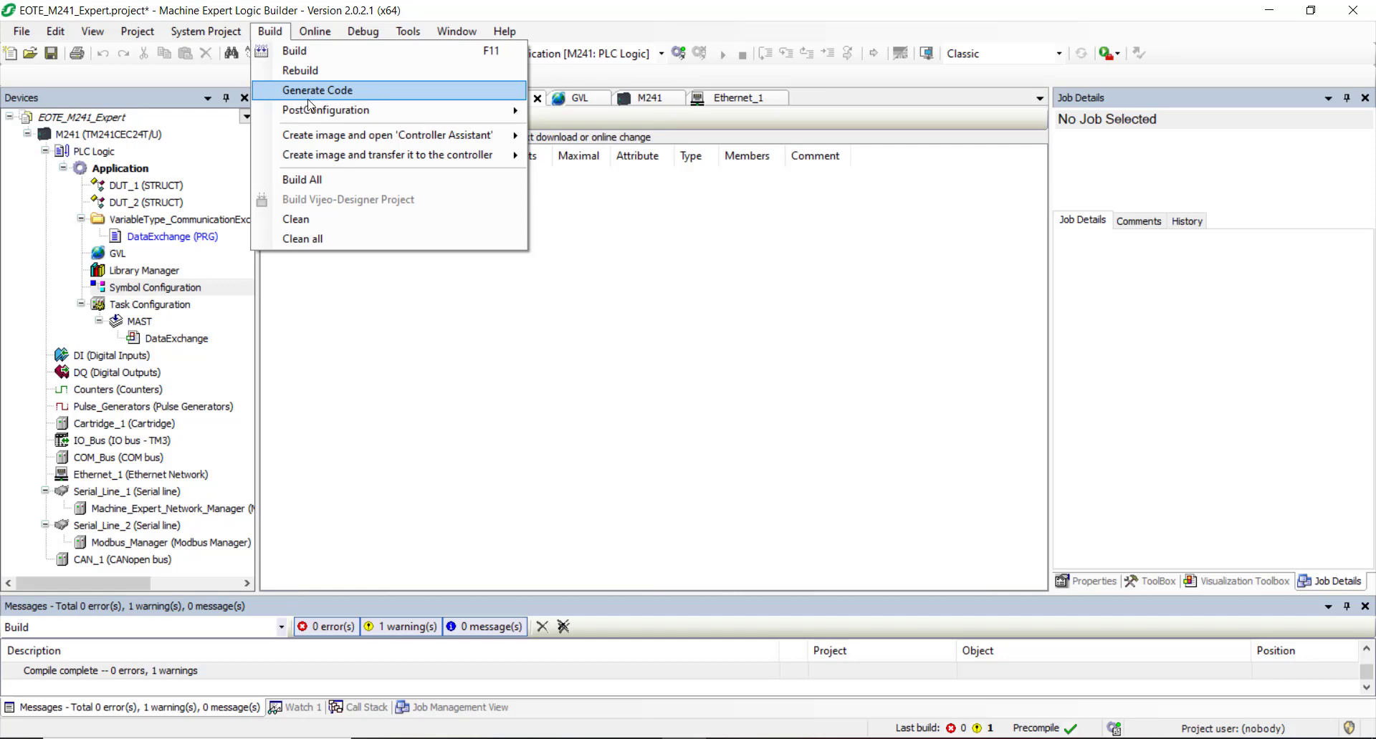
click(339, 92)
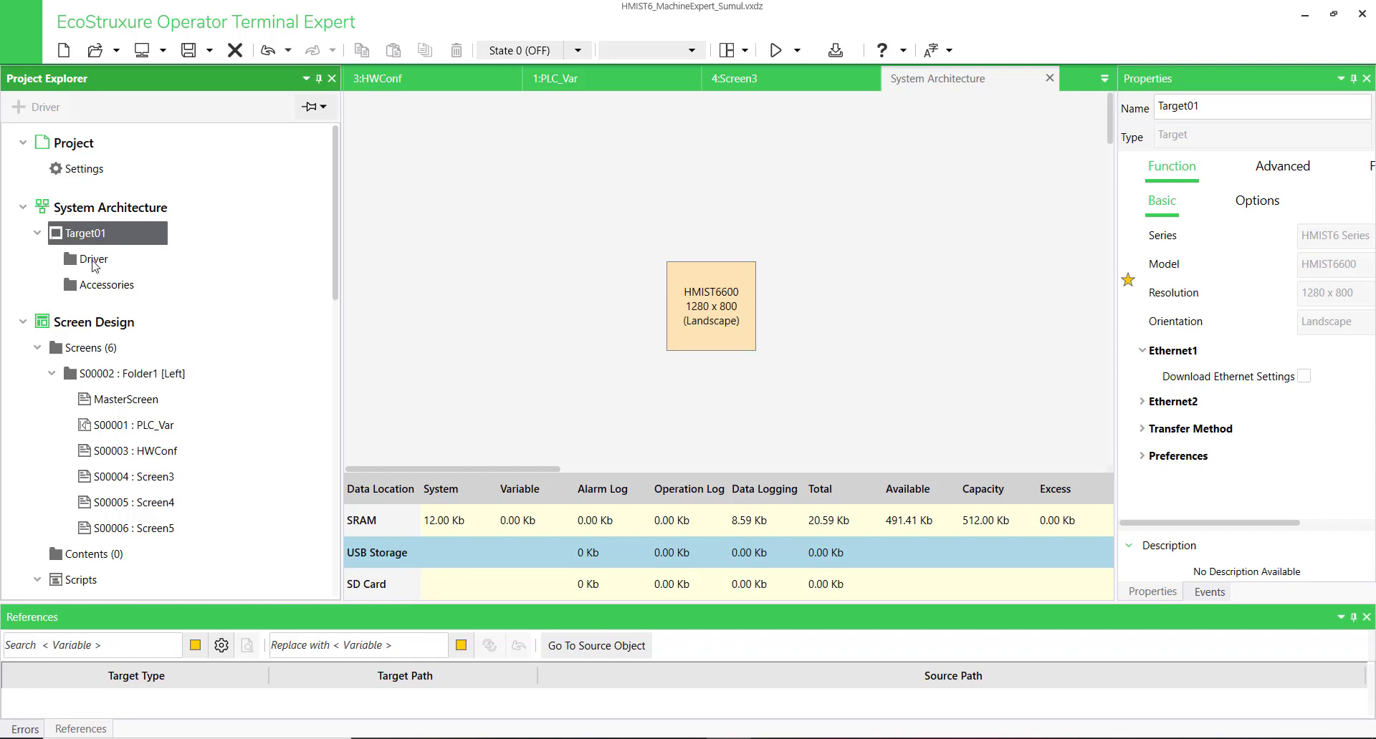
Step: Add a Schneider Electric Machine Expert Network driver under Target01 and open Symbol Link
click(94, 263)
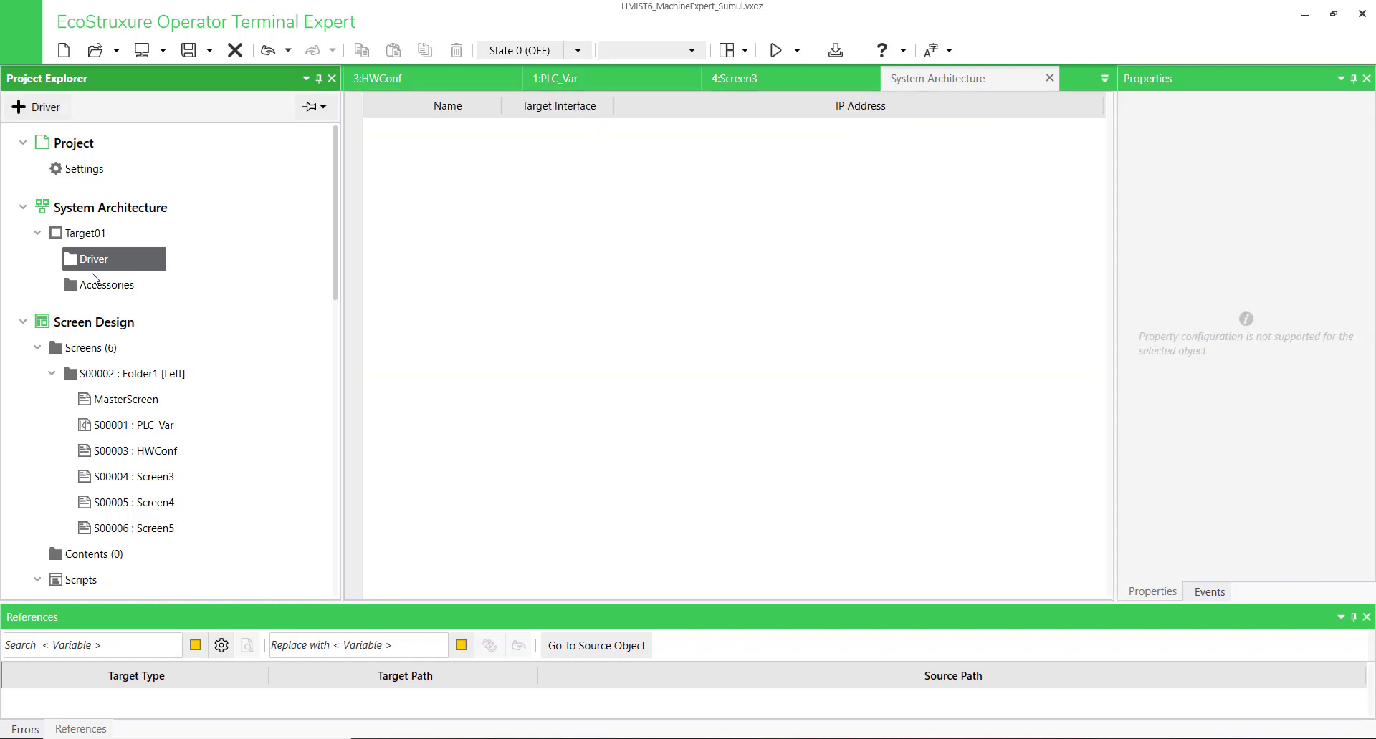
click(58, 109)
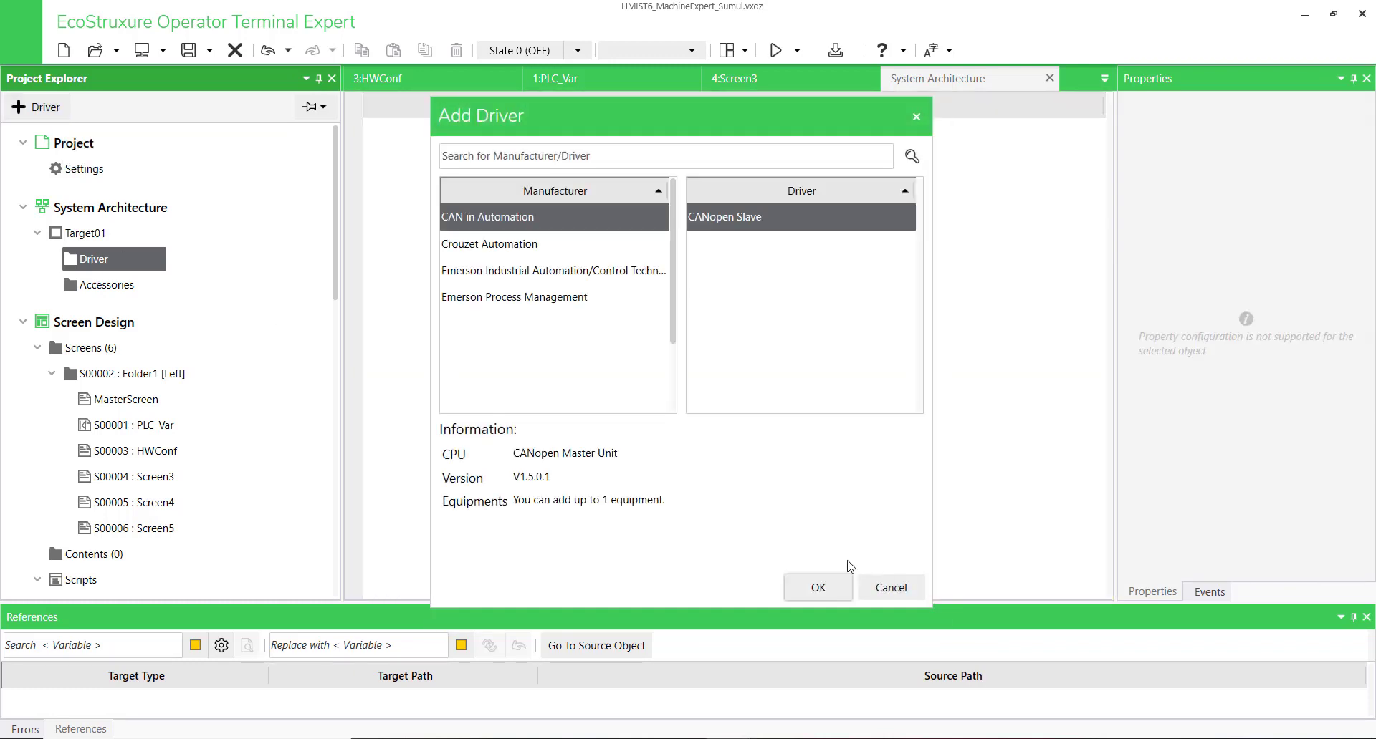
scroll(571, 353, down, 3)
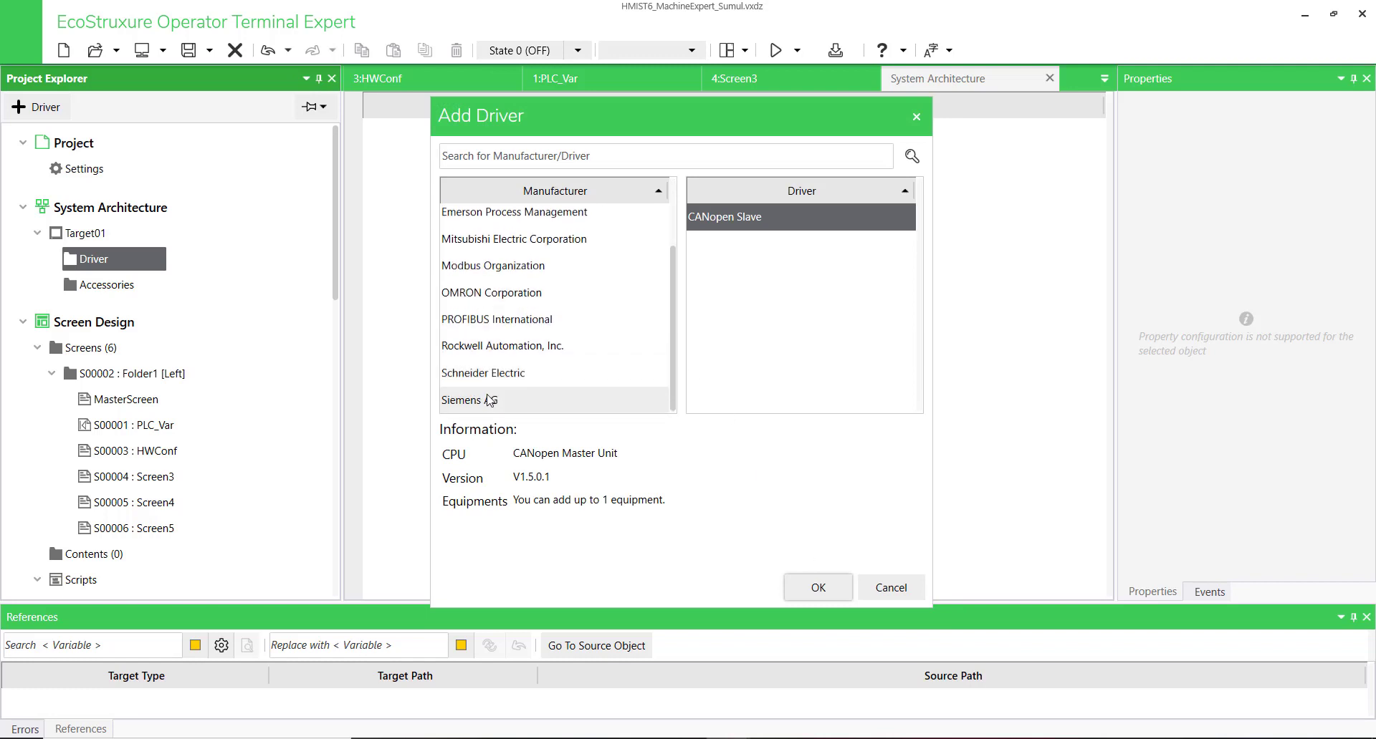
click(523, 374)
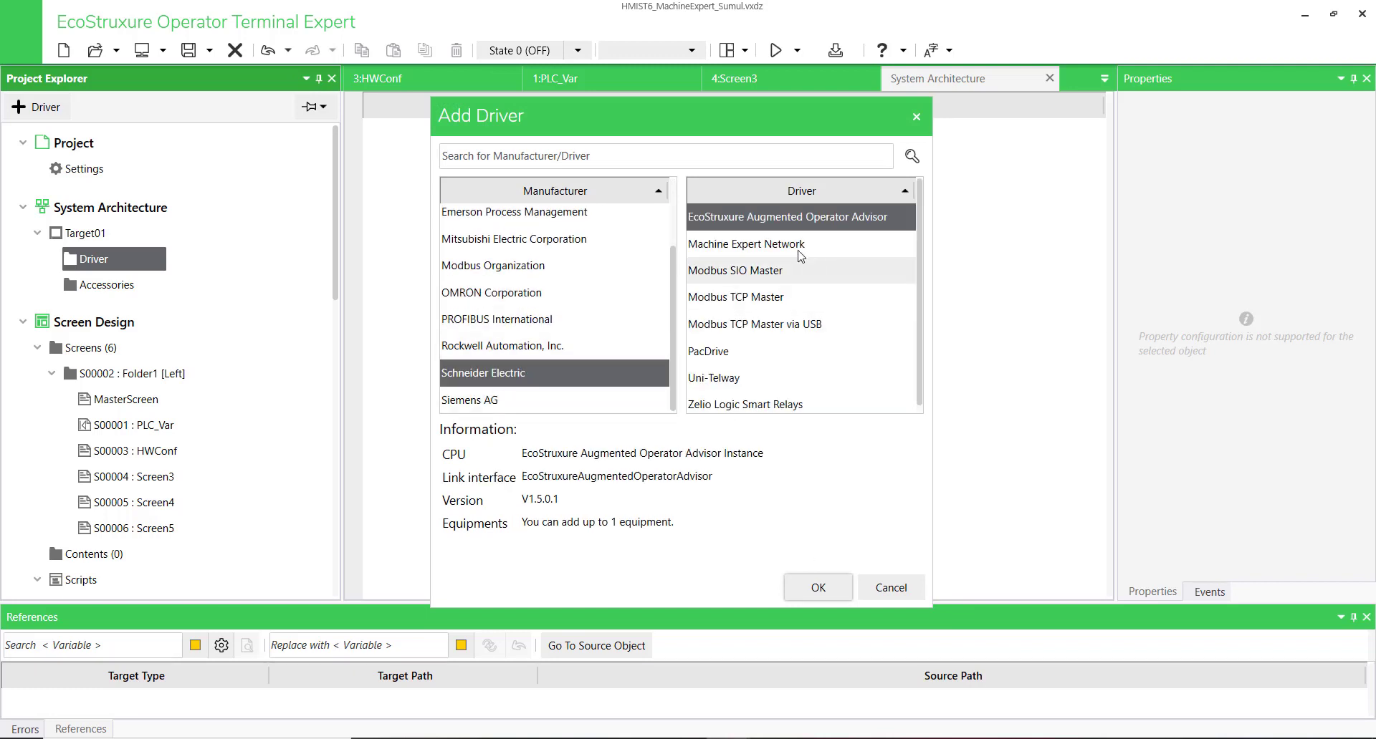
click(786, 247)
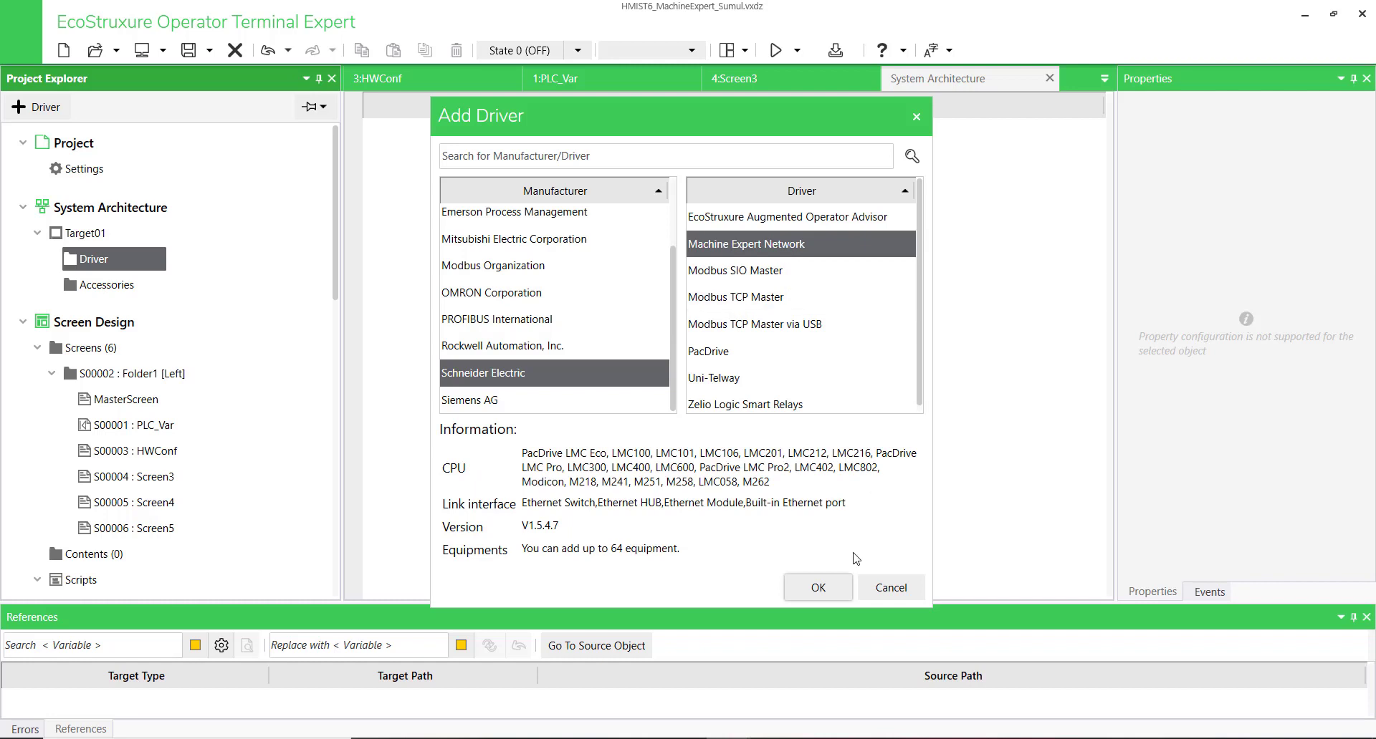
click(818, 589)
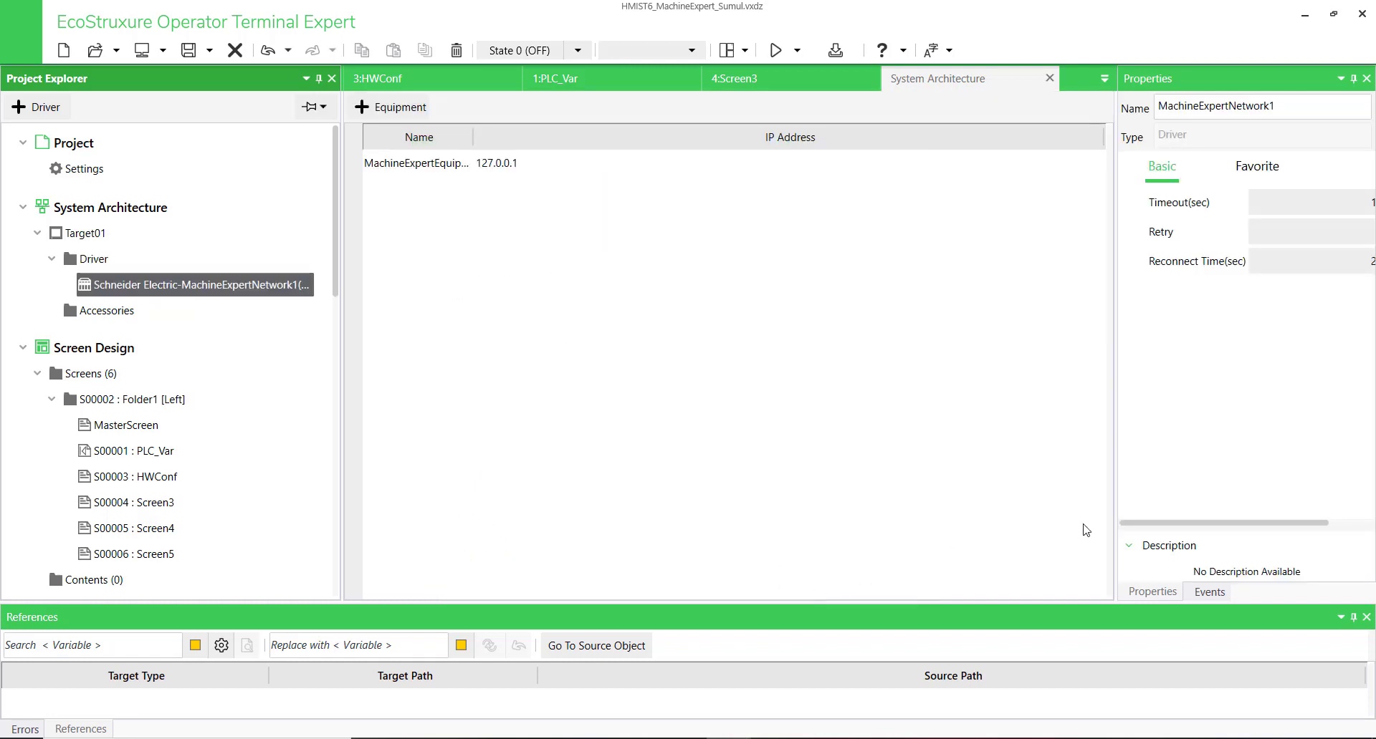
drag(335, 259, 334, 422)
double_click(88, 349)
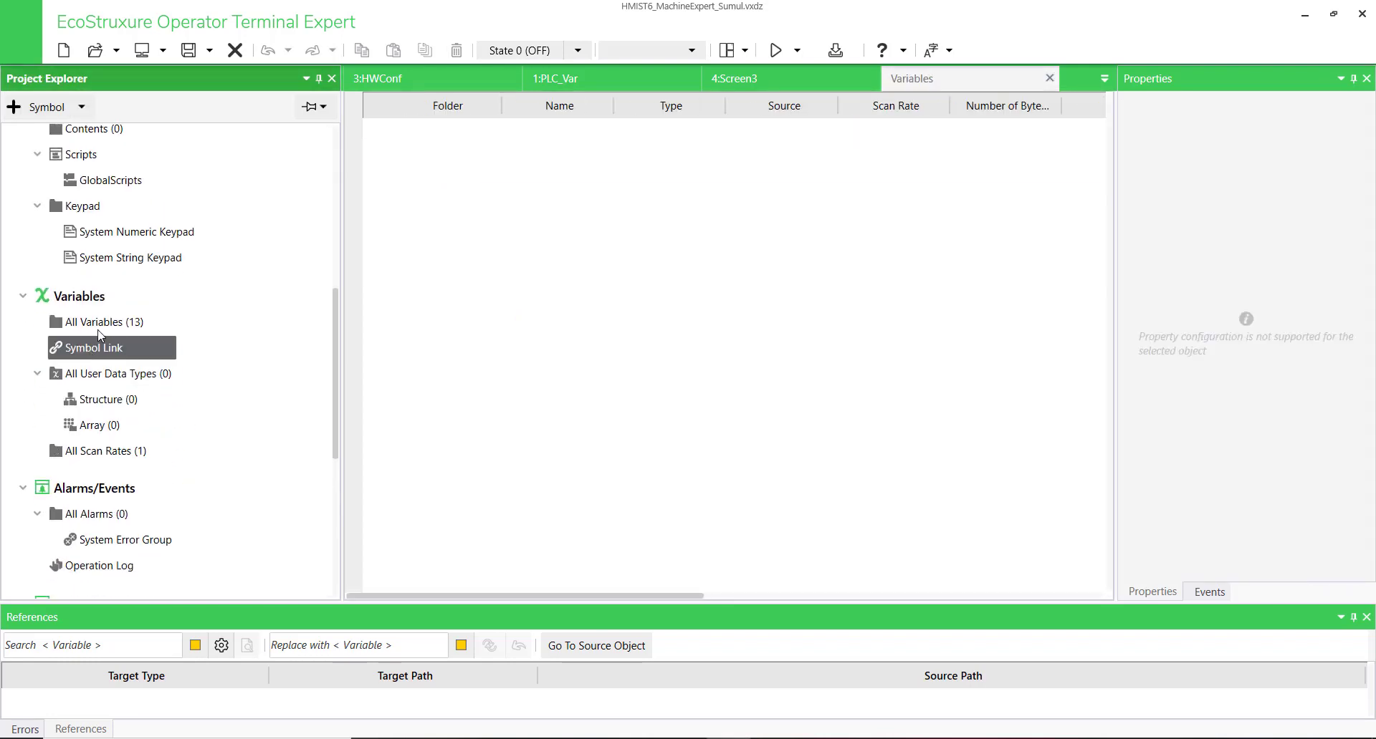
Step: Import EOTE_M241_Expert.M241.Application from the EOTE_MachineExpert folder and list all variables
click(83, 108)
click(261, 174)
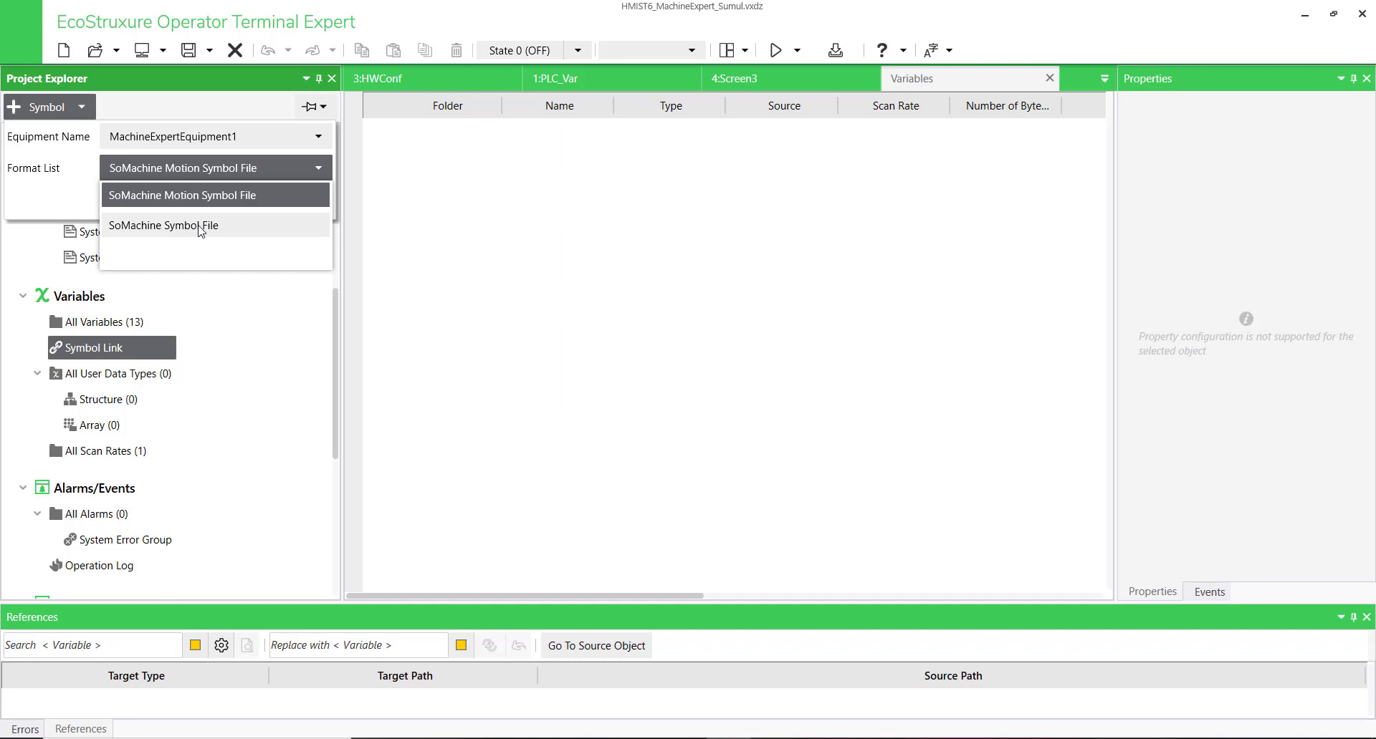
key(Escape)
click(304, 204)
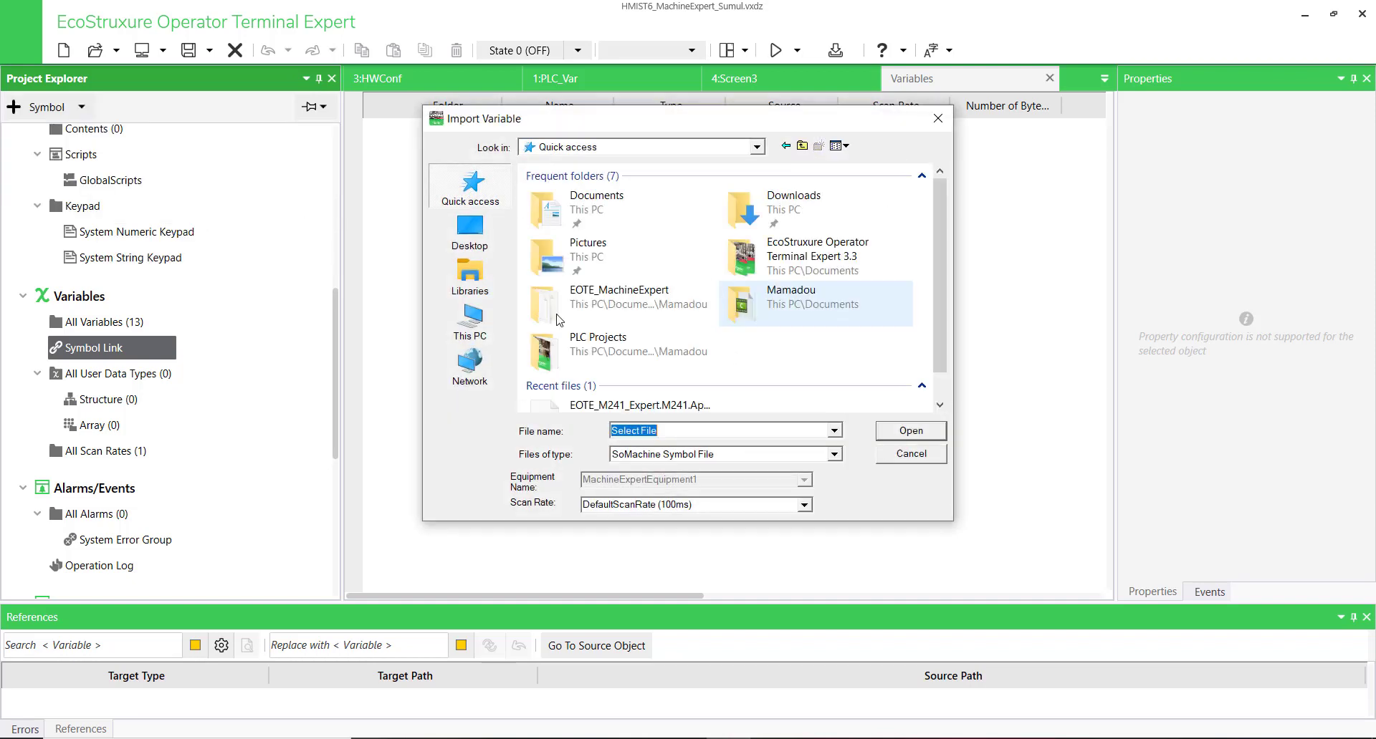
double_click(608, 306)
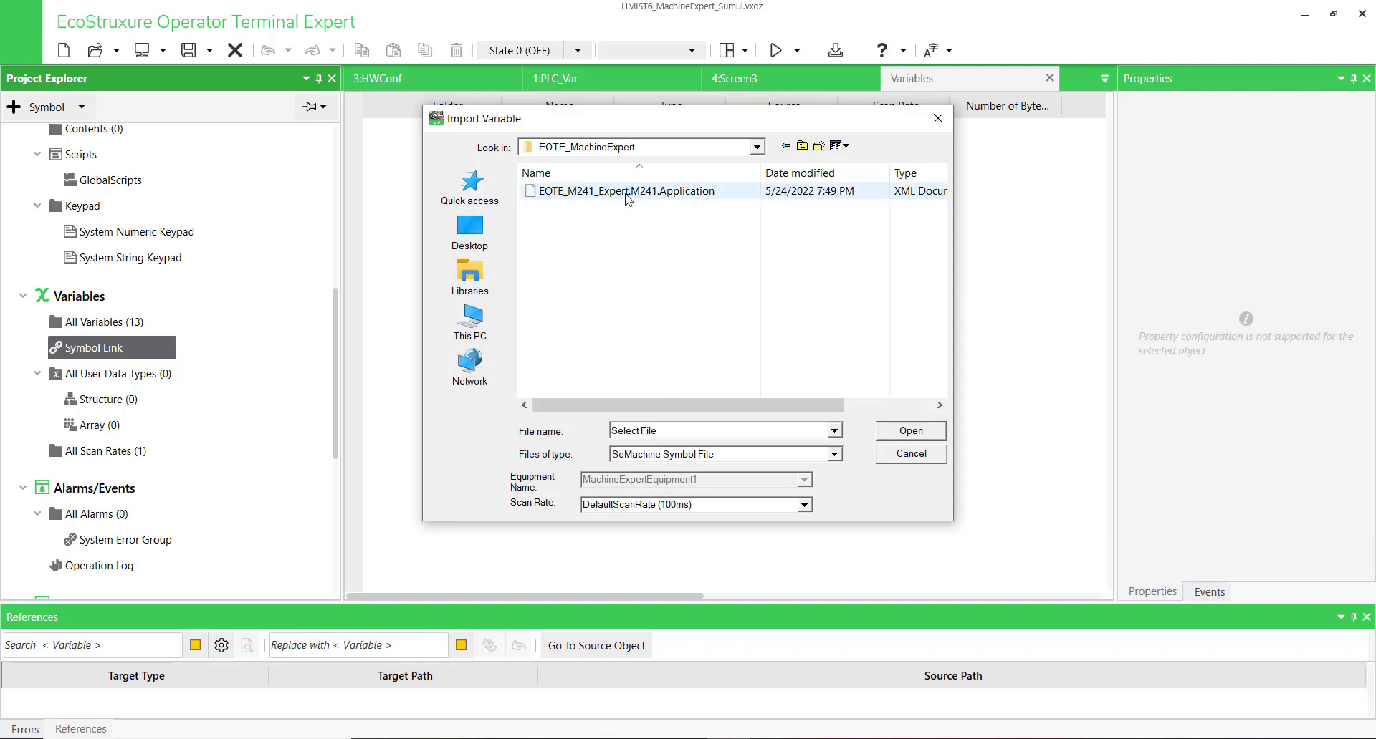
click(627, 192)
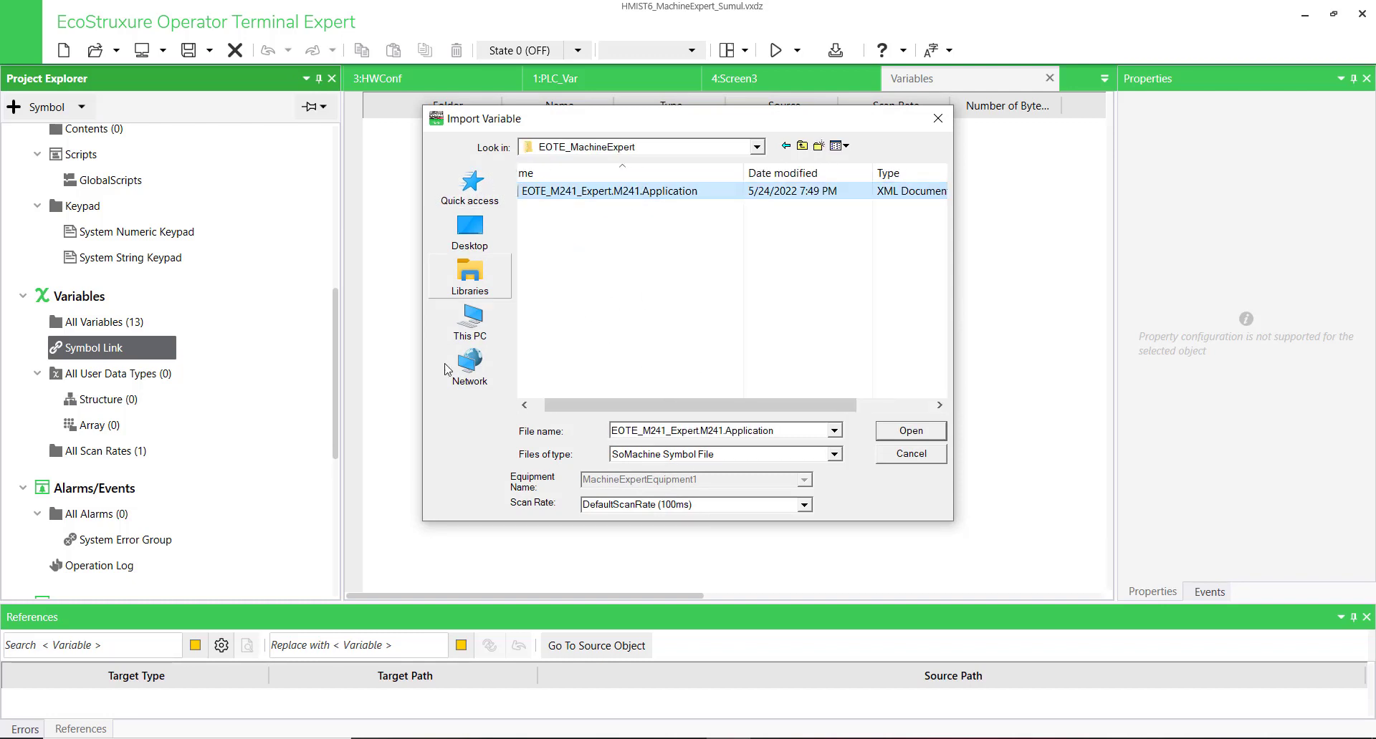
click(909, 431)
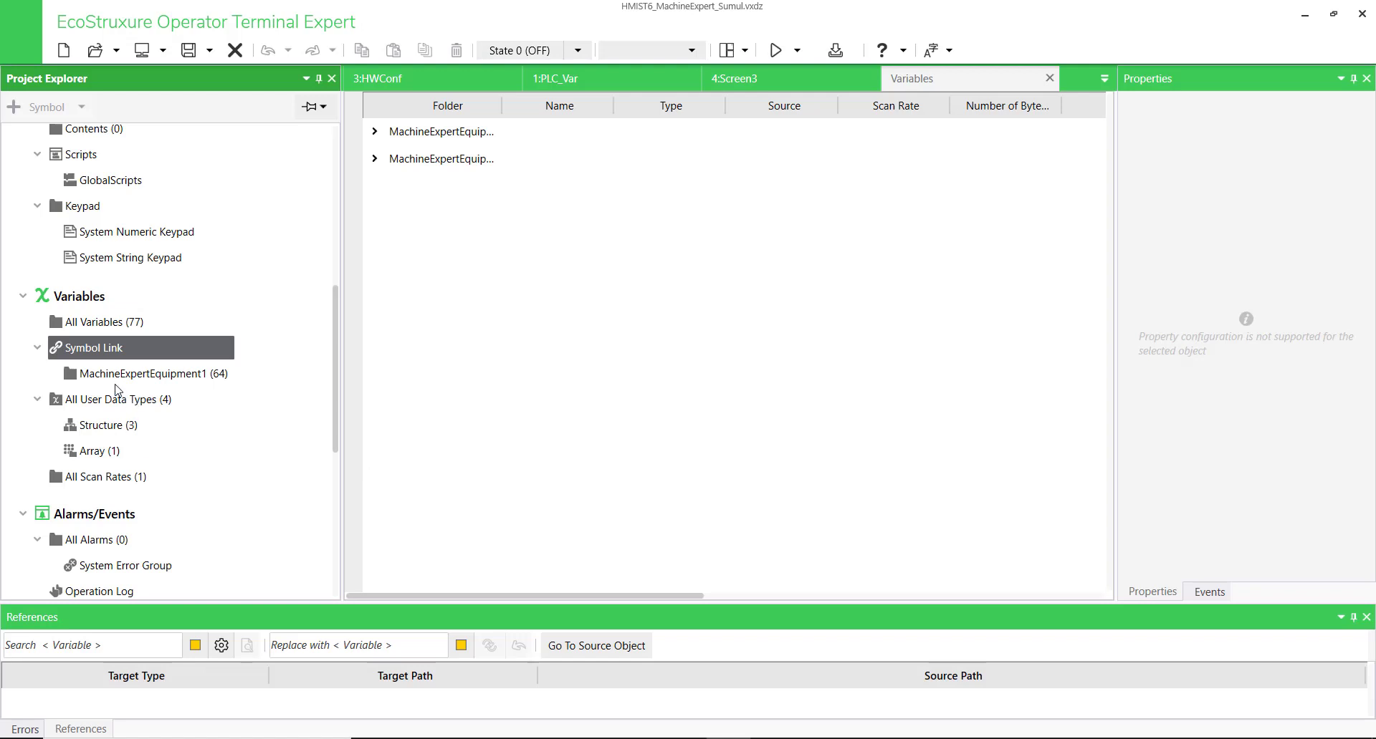
click(125, 324)
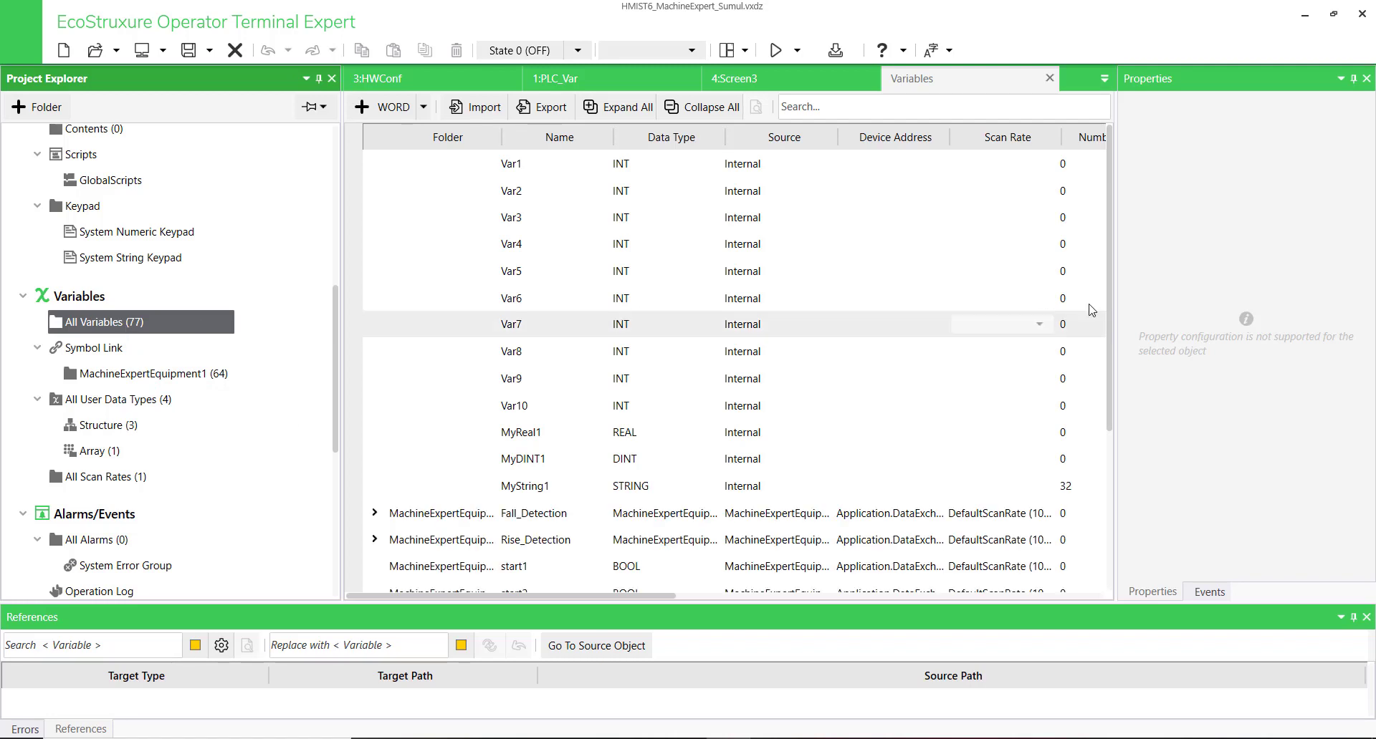
drag(1111, 295, 1118, 466)
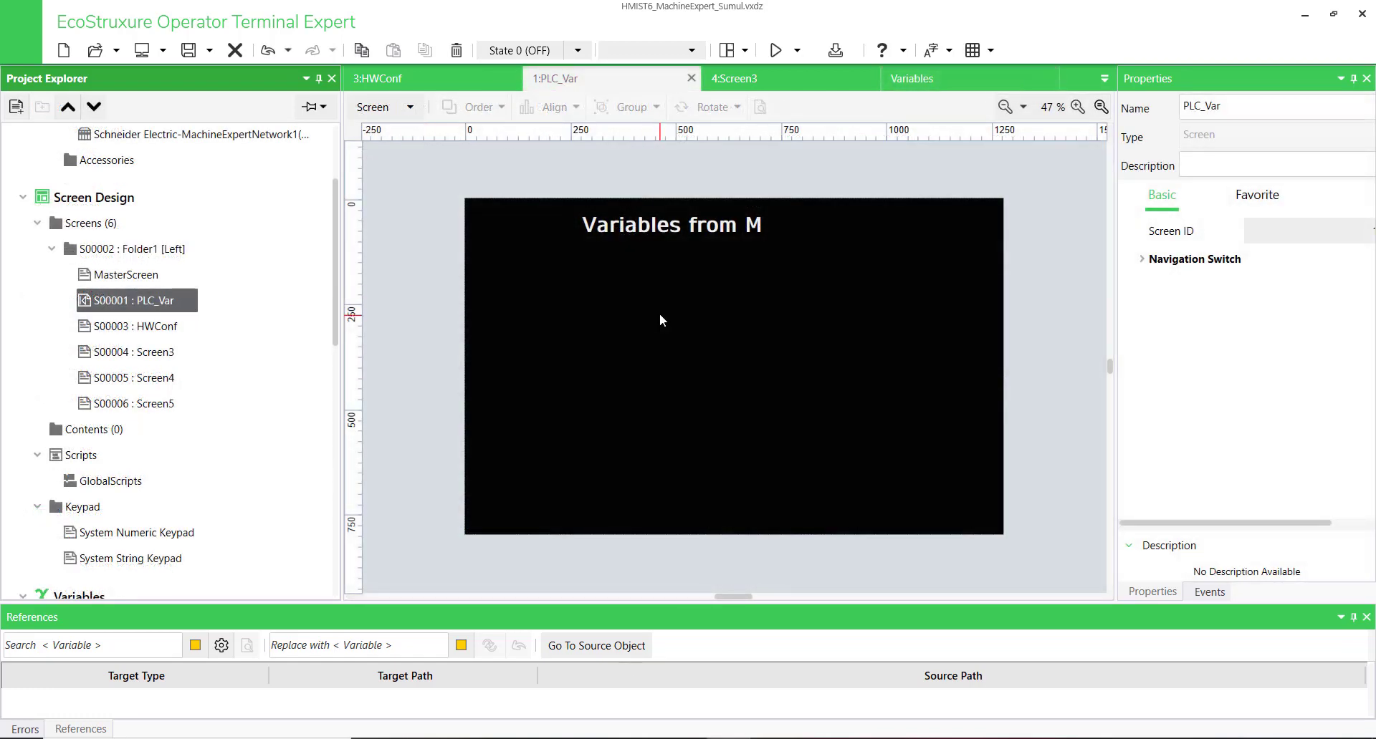
Step: Restore the removed numeric display on the PLC_Var screen with undo
click(659, 317)
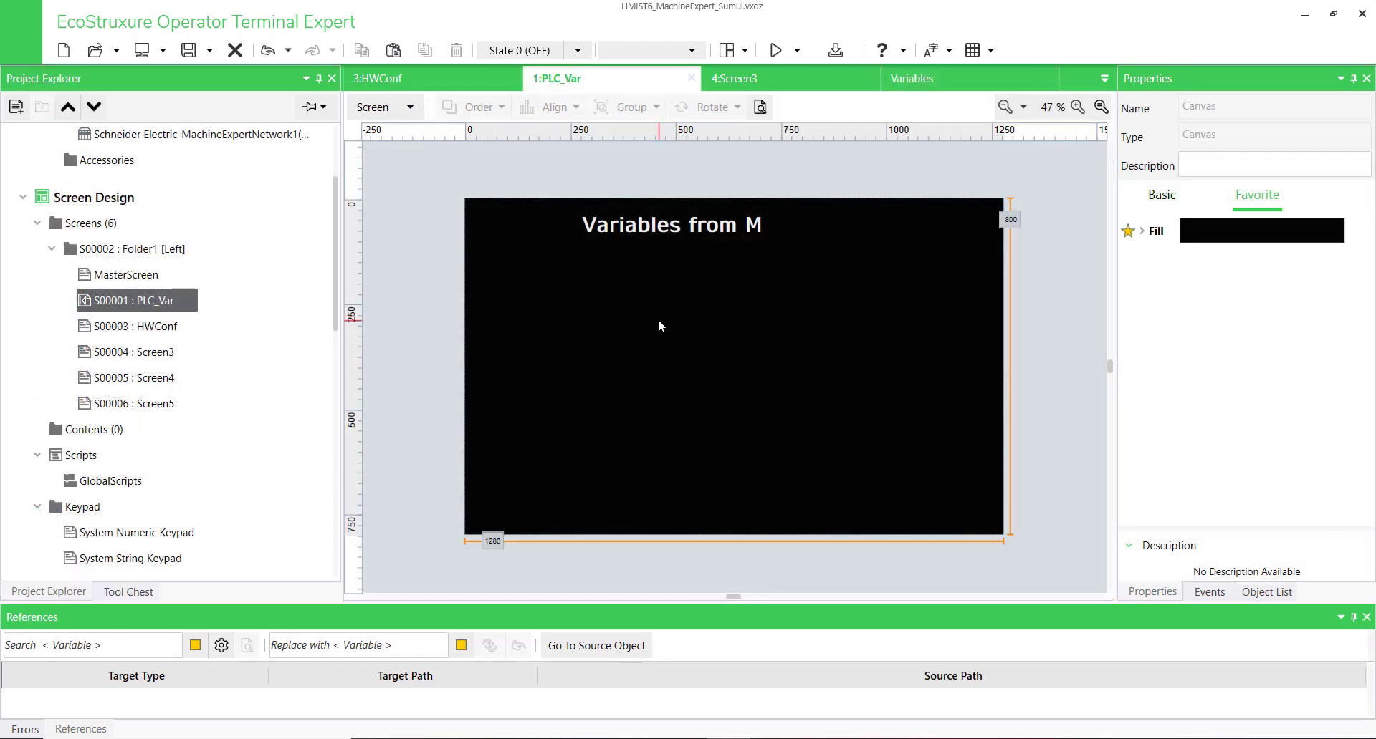
click(123, 592)
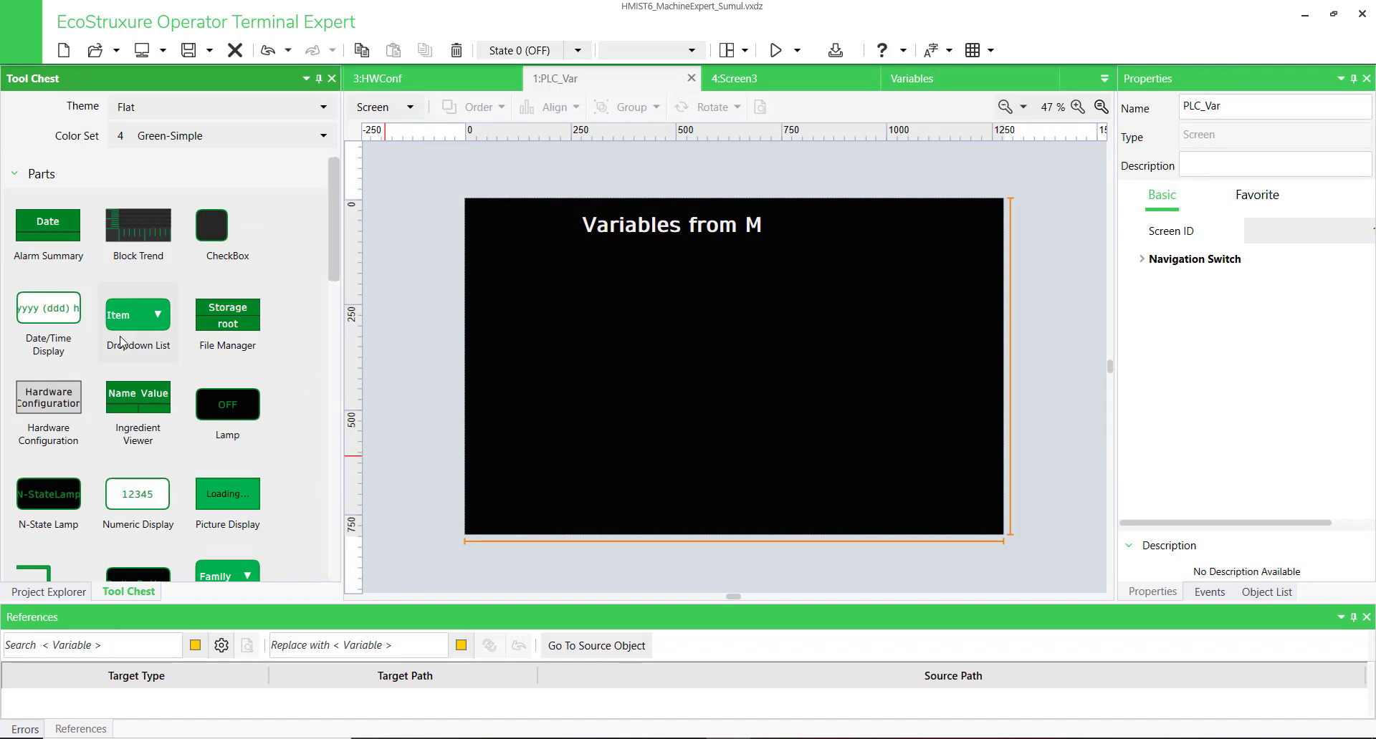
scroll(126, 466, down, 2)
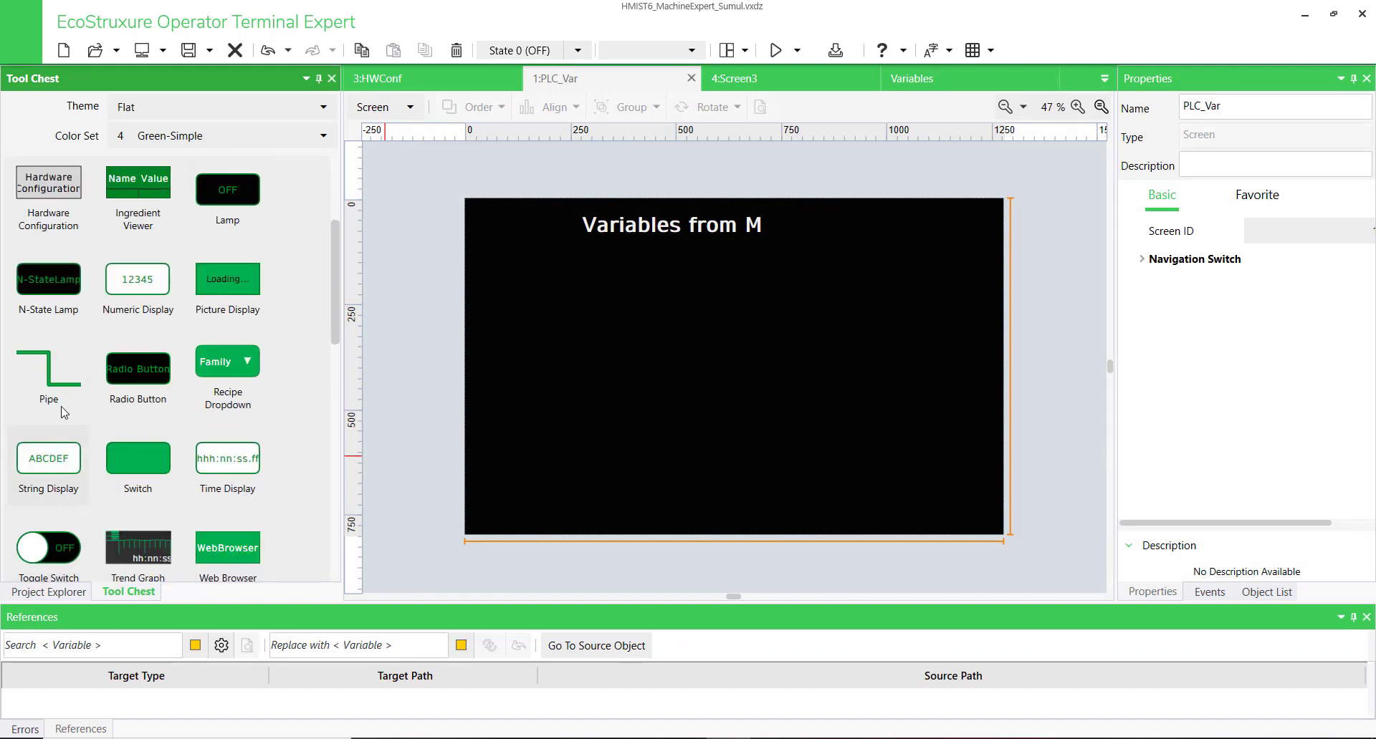
click(613, 288)
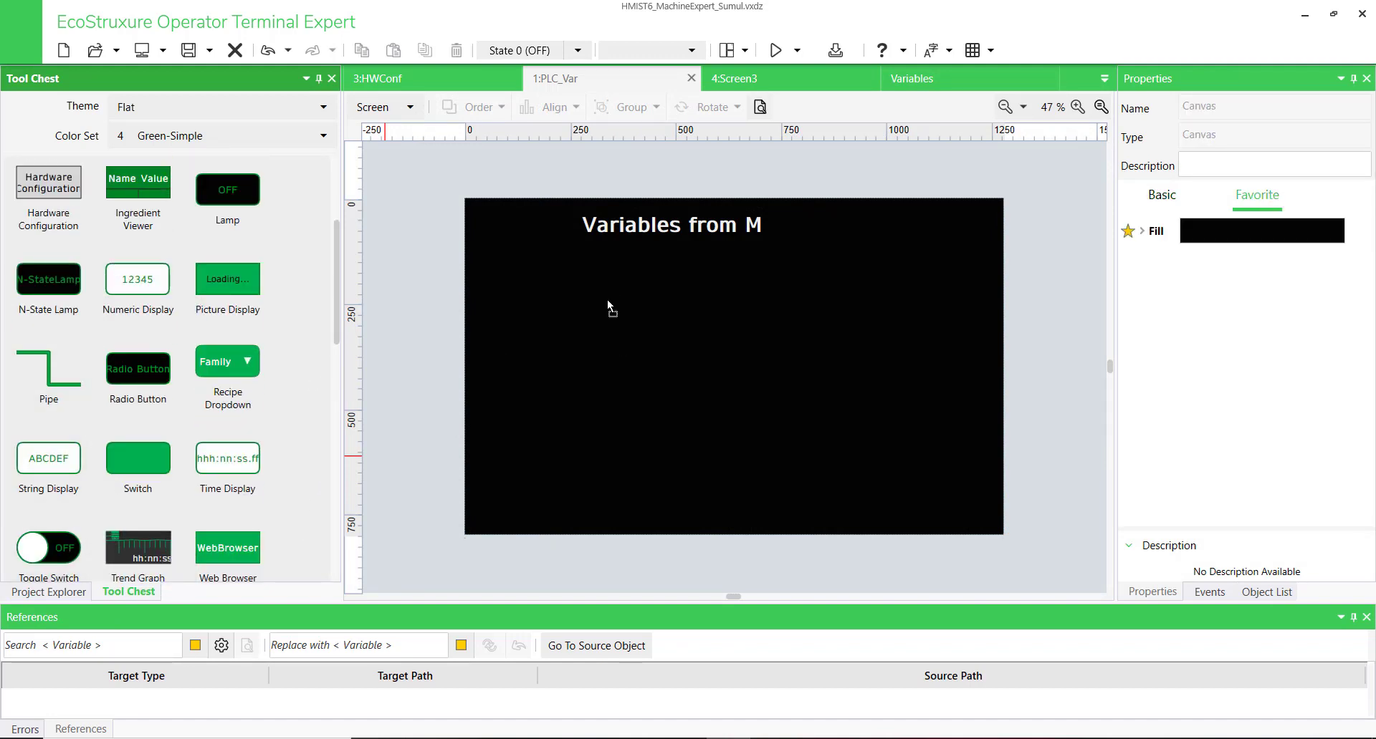
key(ctrl+z)
Step: Place a Text Box from the Tool Chest's Shapes section onto the PLC_Var screen
scroll(144, 509, down, 2)
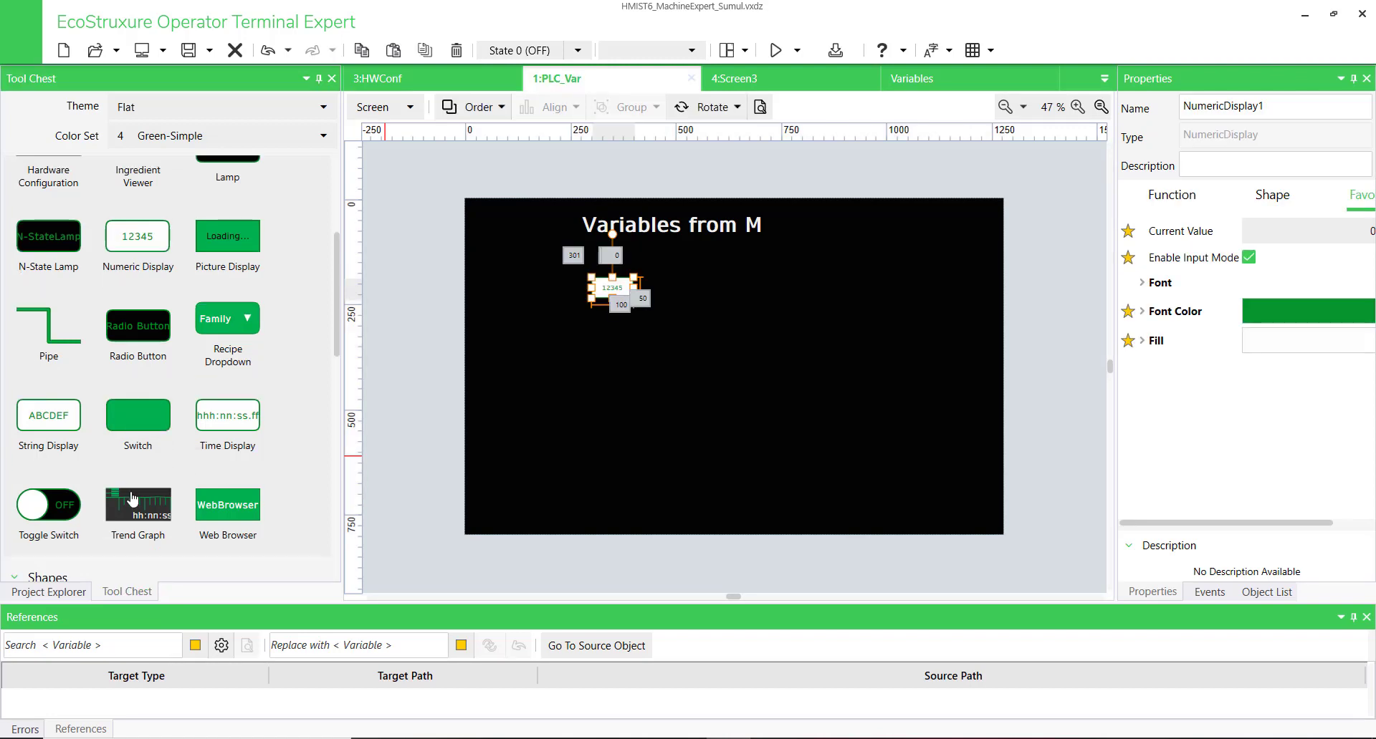
scroll(129, 522, down, 8)
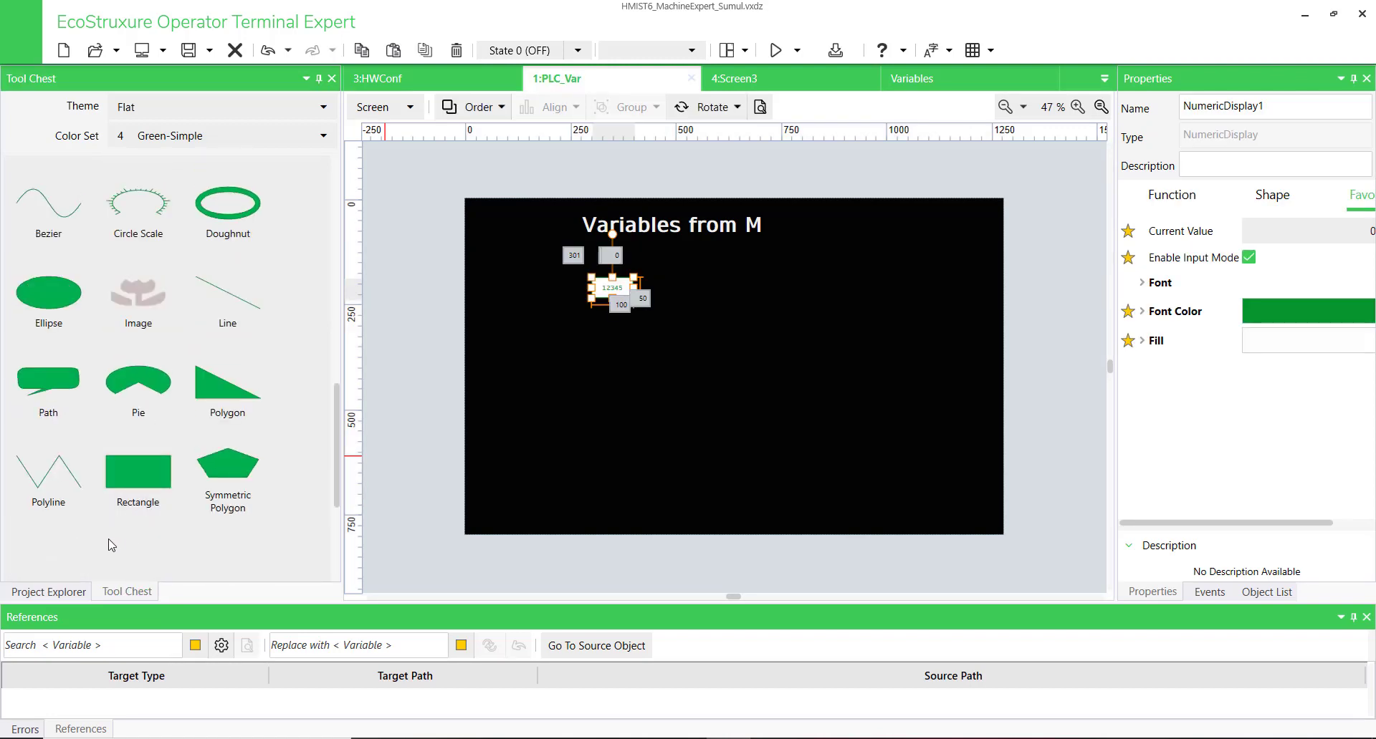
click(49, 408)
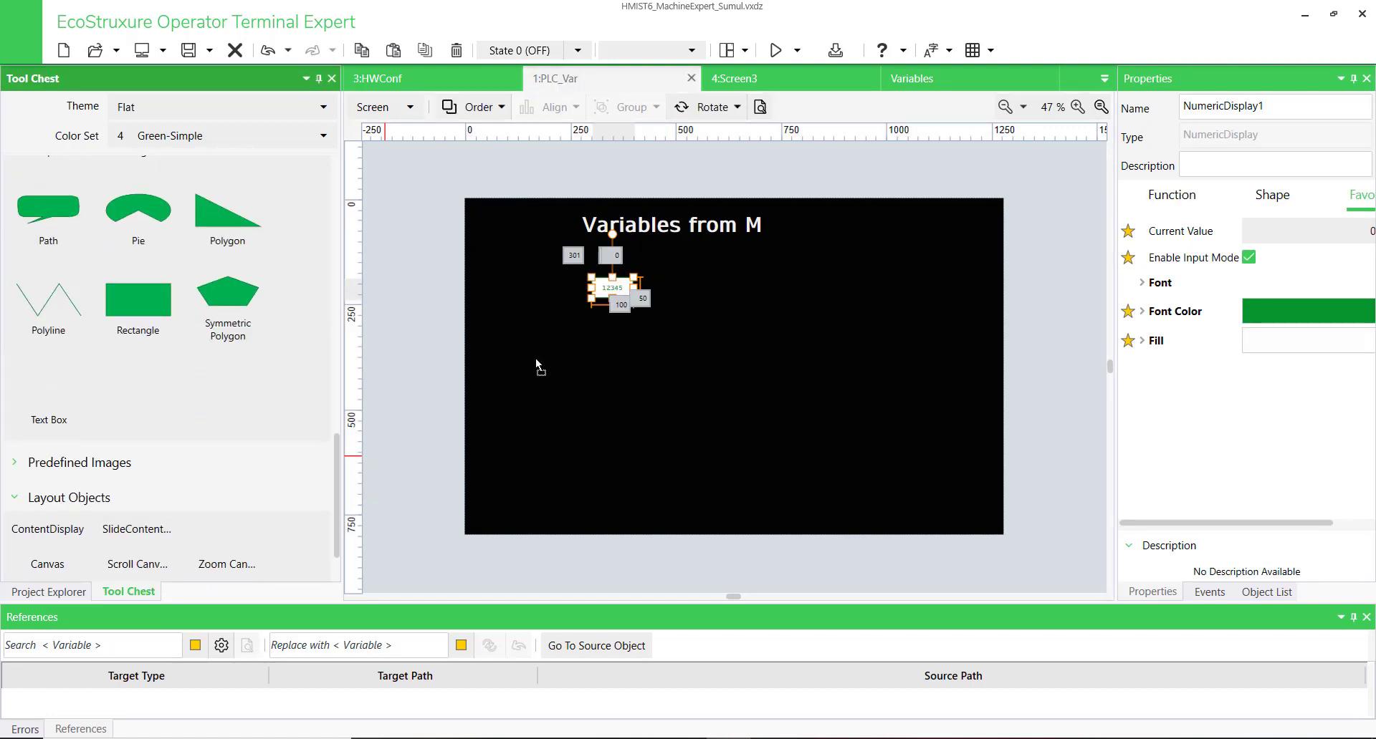
click(501, 288)
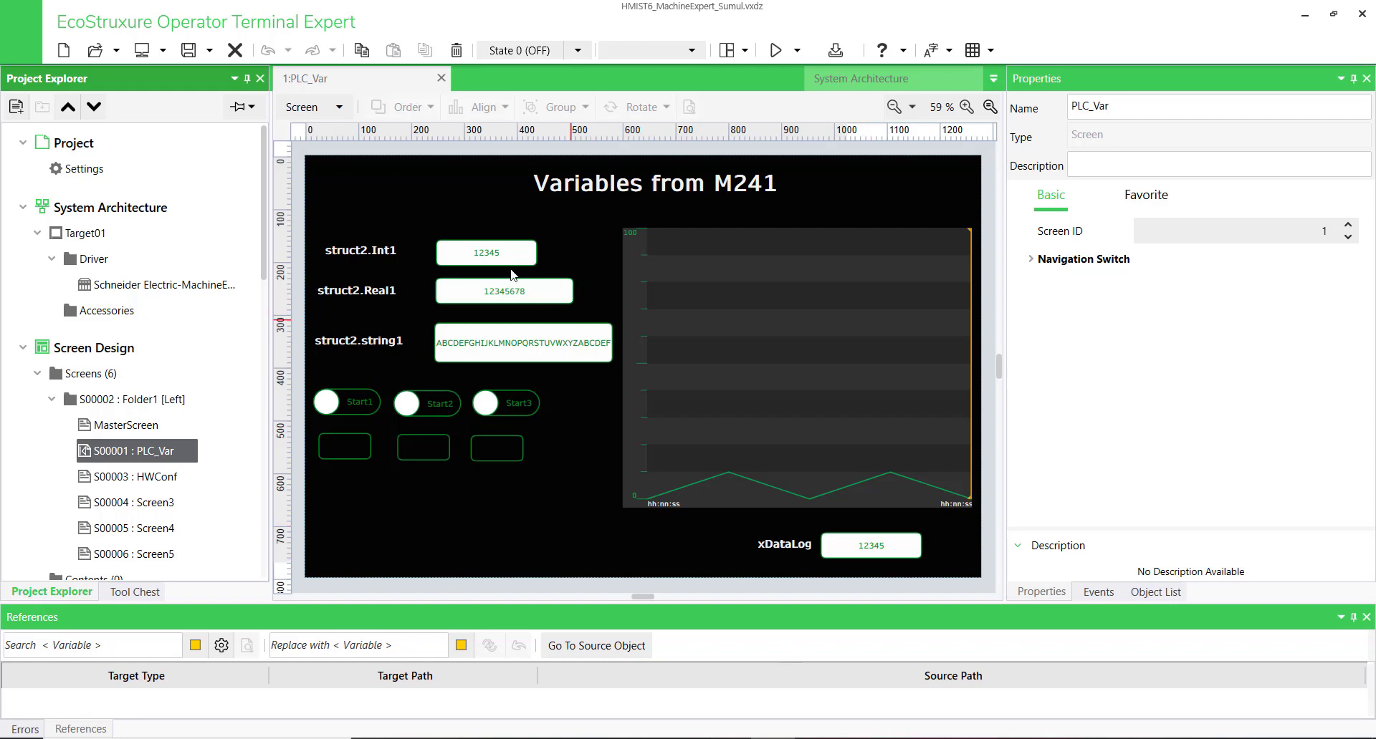
Step: Read the Current Value links of the struct2.Int1, Real1 and string1 displays
click(495, 257)
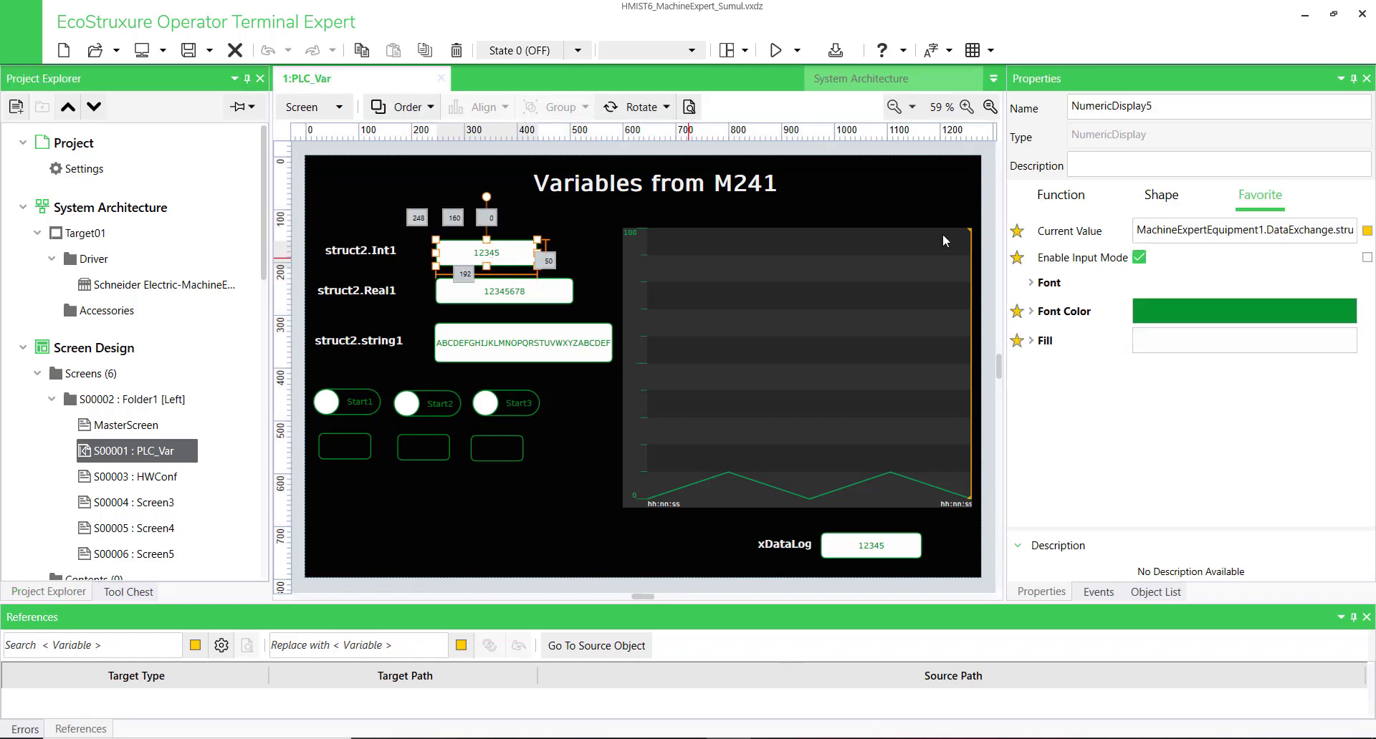
click(523, 297)
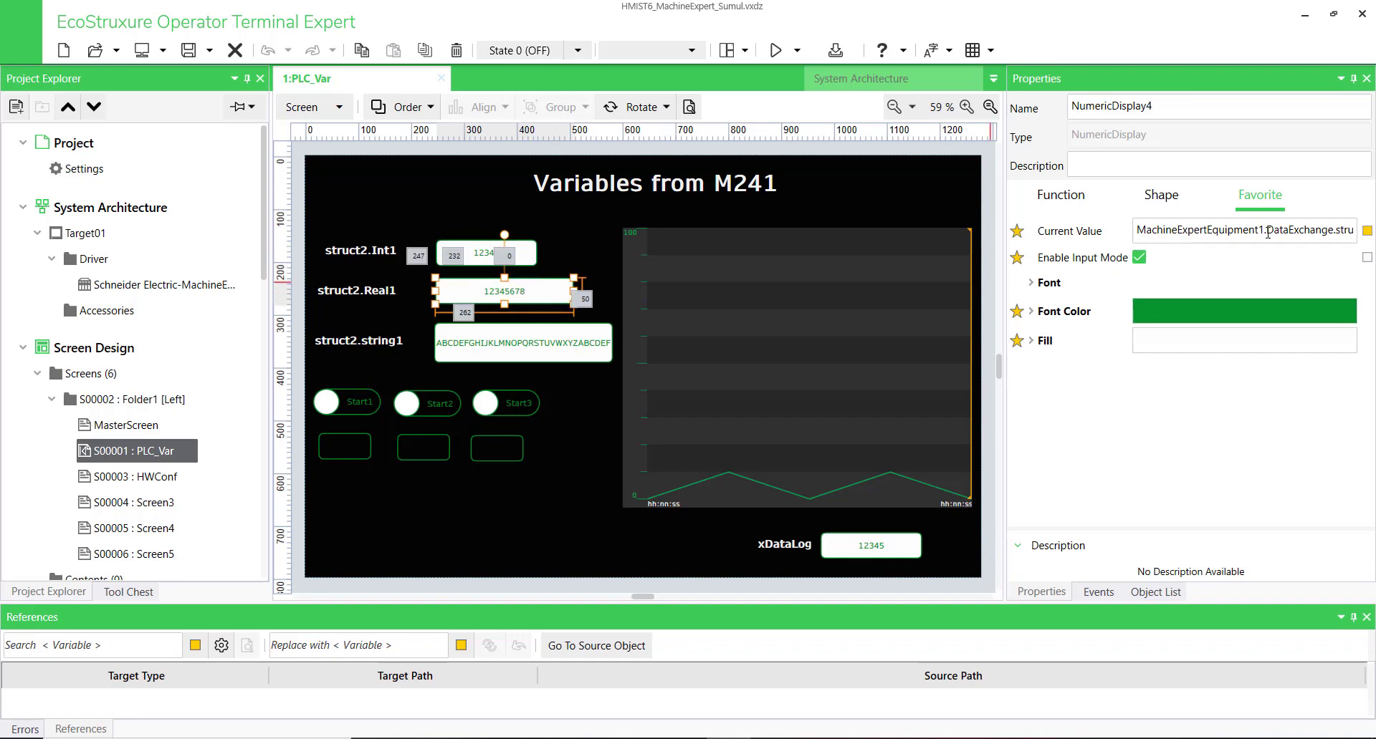
drag(1267, 232, 1353, 230)
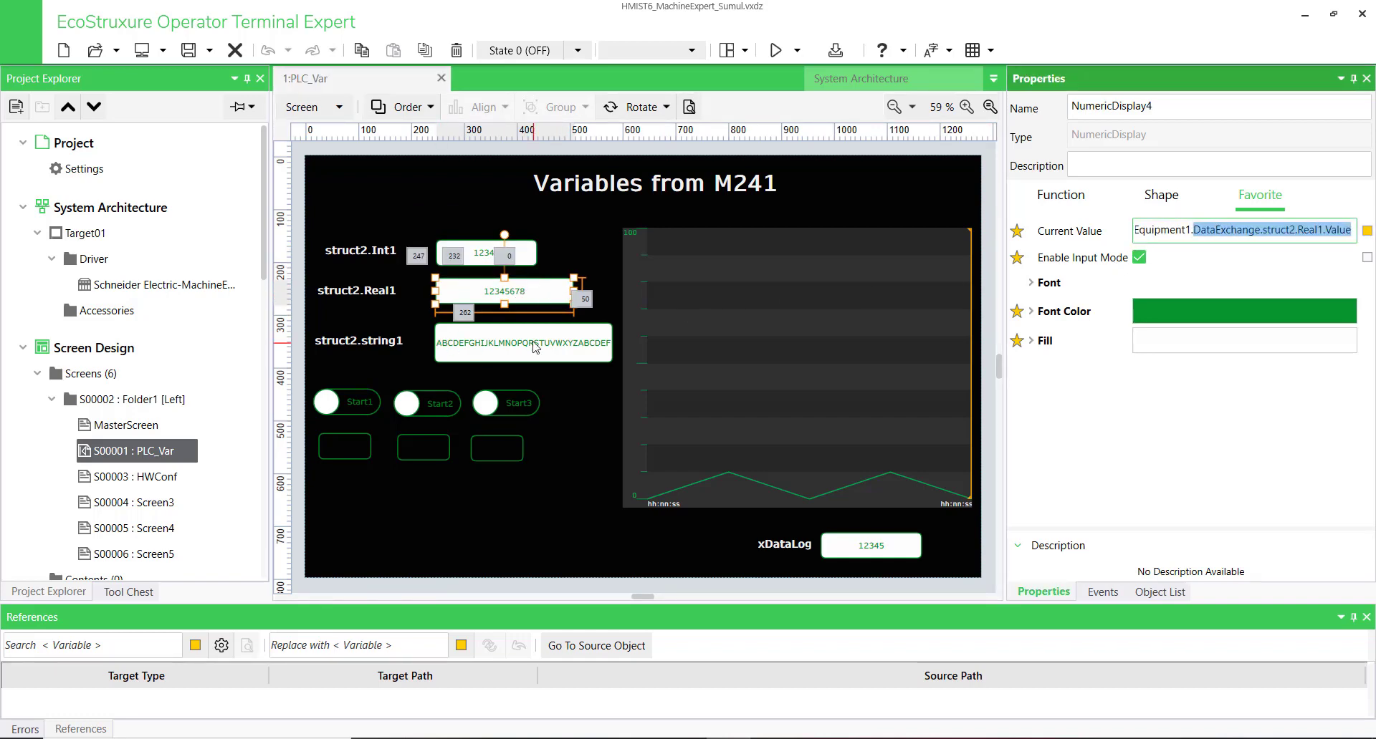
click(442, 342)
Step: Check which variable TrendGraph1's Channel 1 logs
click(737, 434)
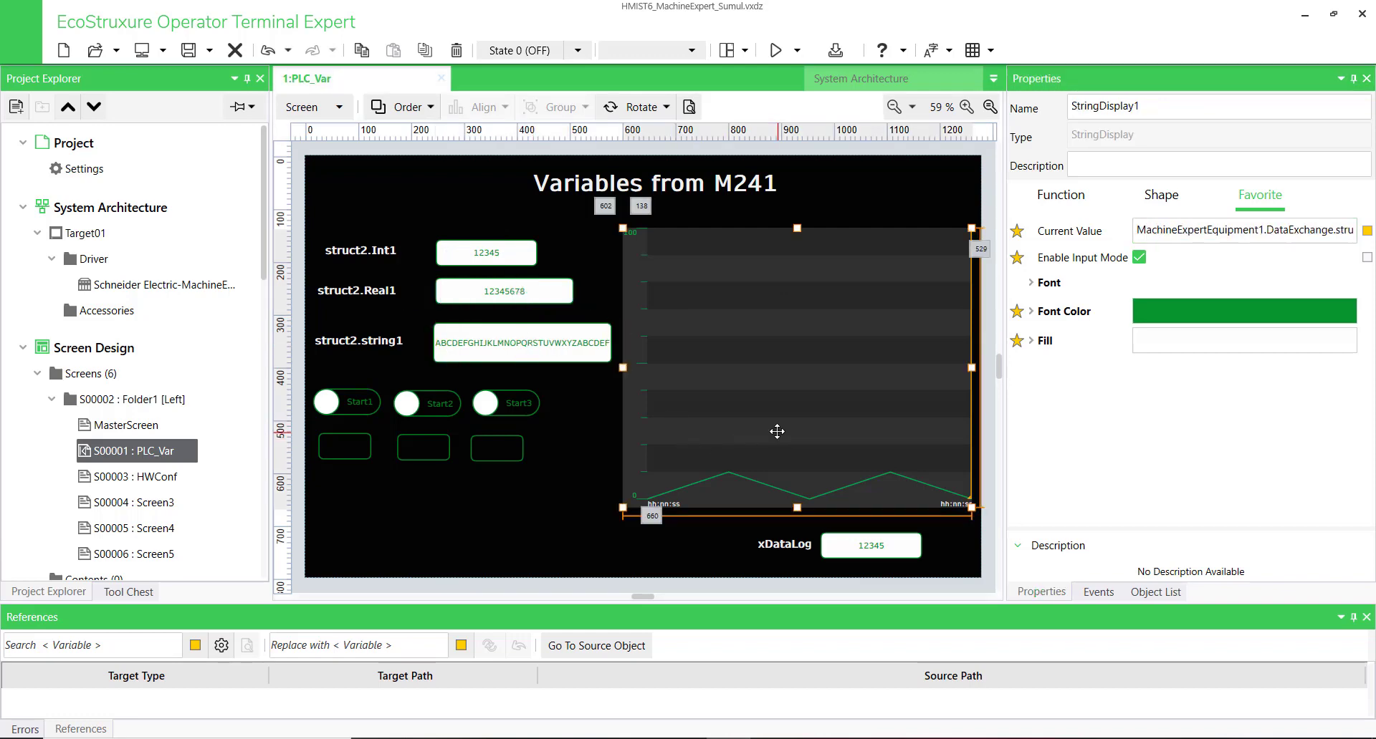
click(1032, 261)
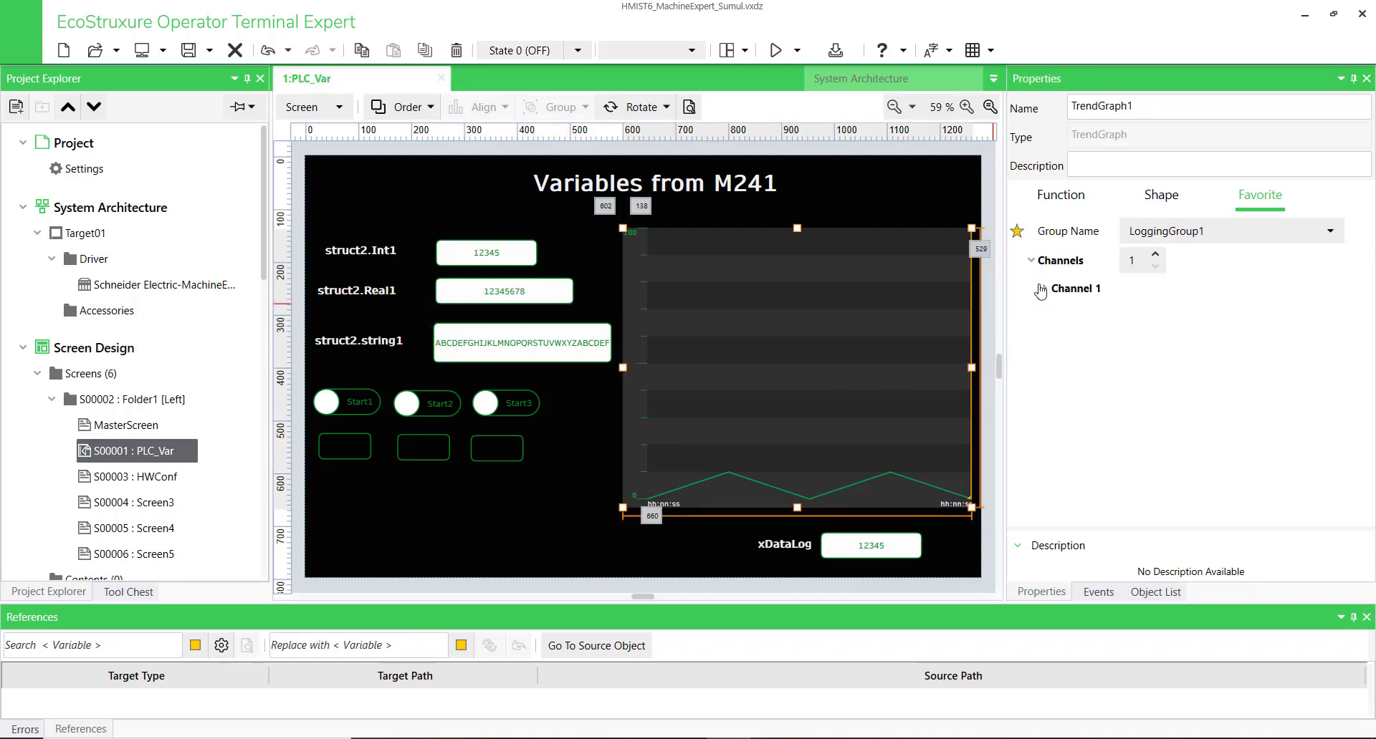
click(1044, 288)
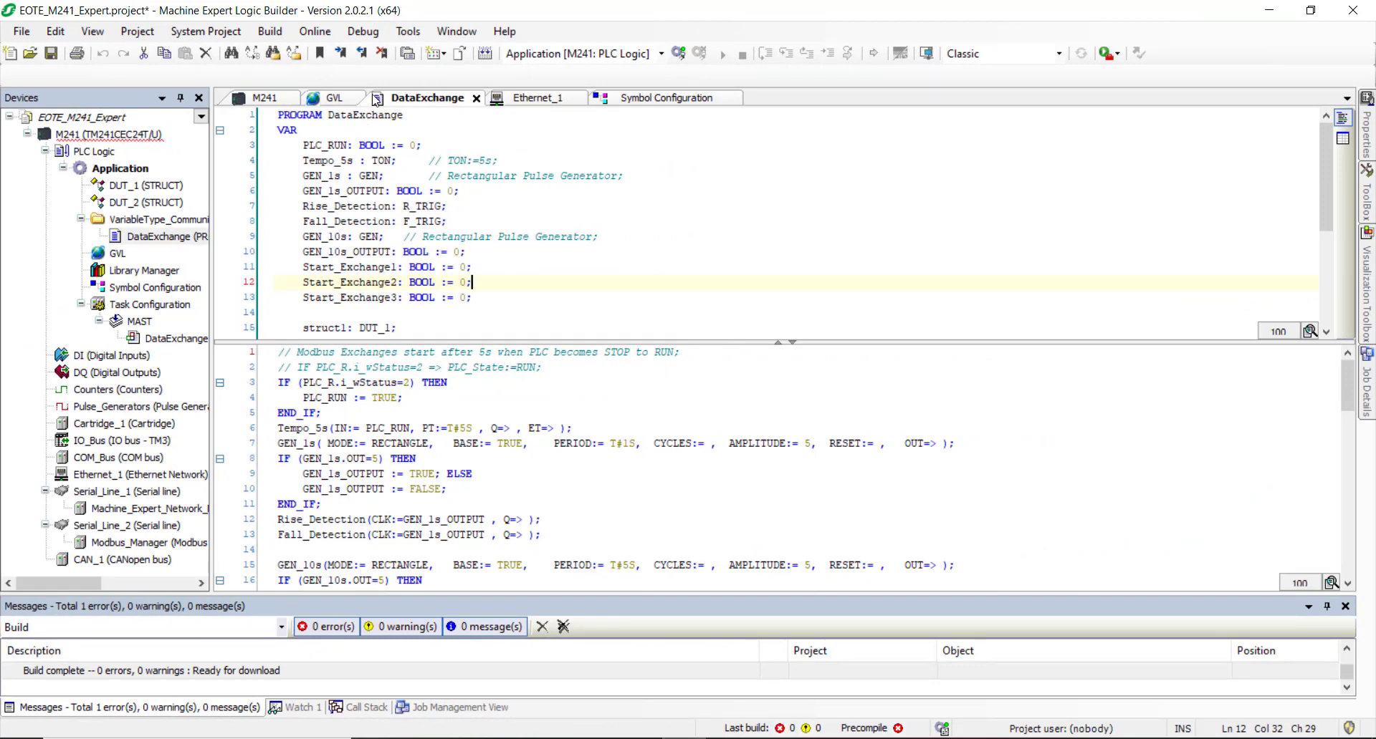
Step: Enable Simulation from the Online menu and bring up the M241 device's communication settings
click(322, 34)
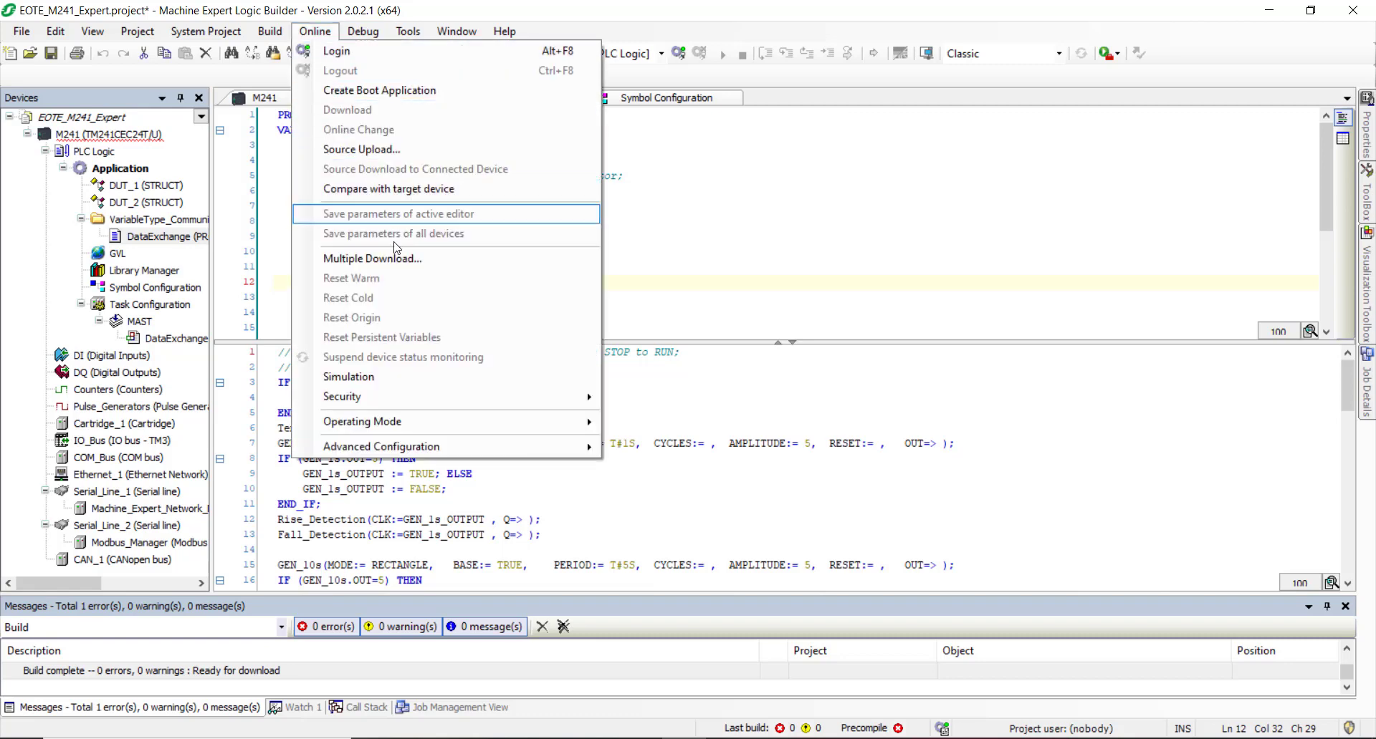
click(443, 388)
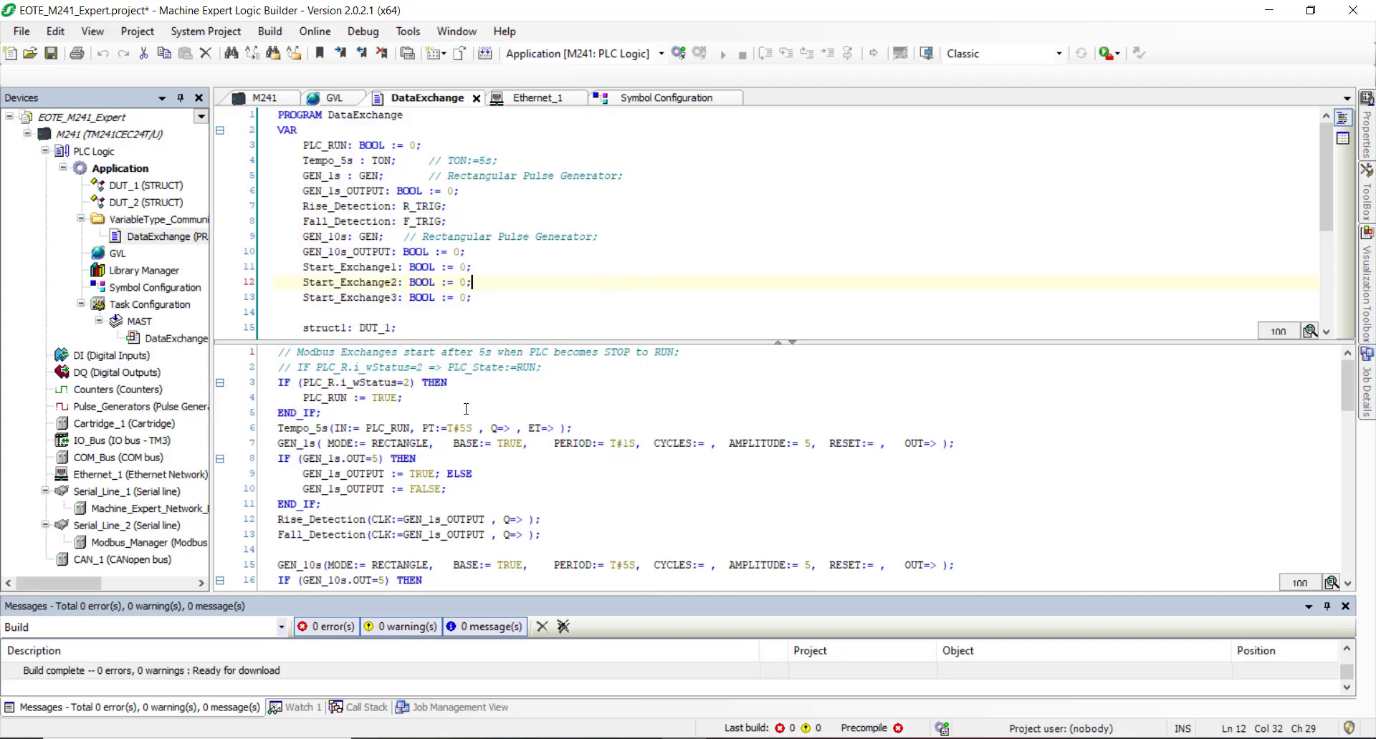
click(275, 103)
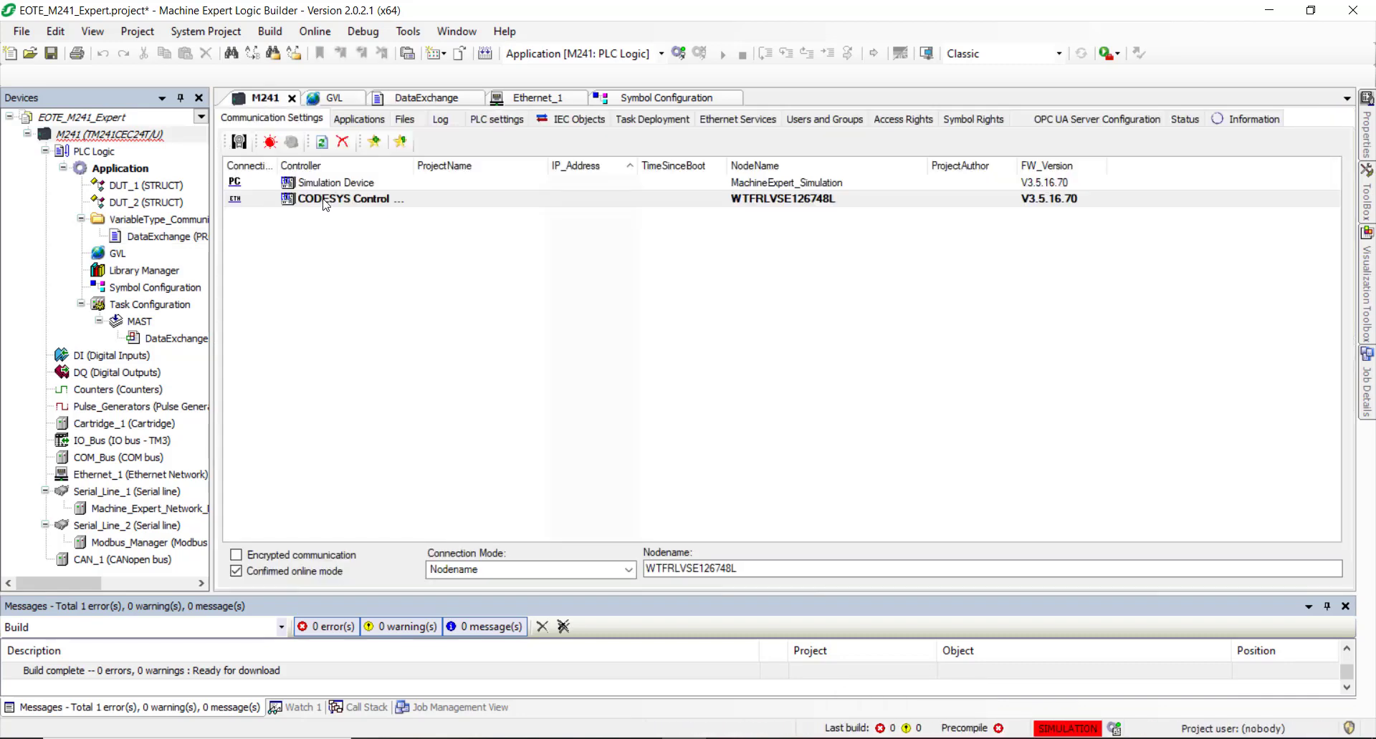
Step: Set Simulation Device as the connection target and copy its nodename MachineExpert_Simulation
click(367, 188)
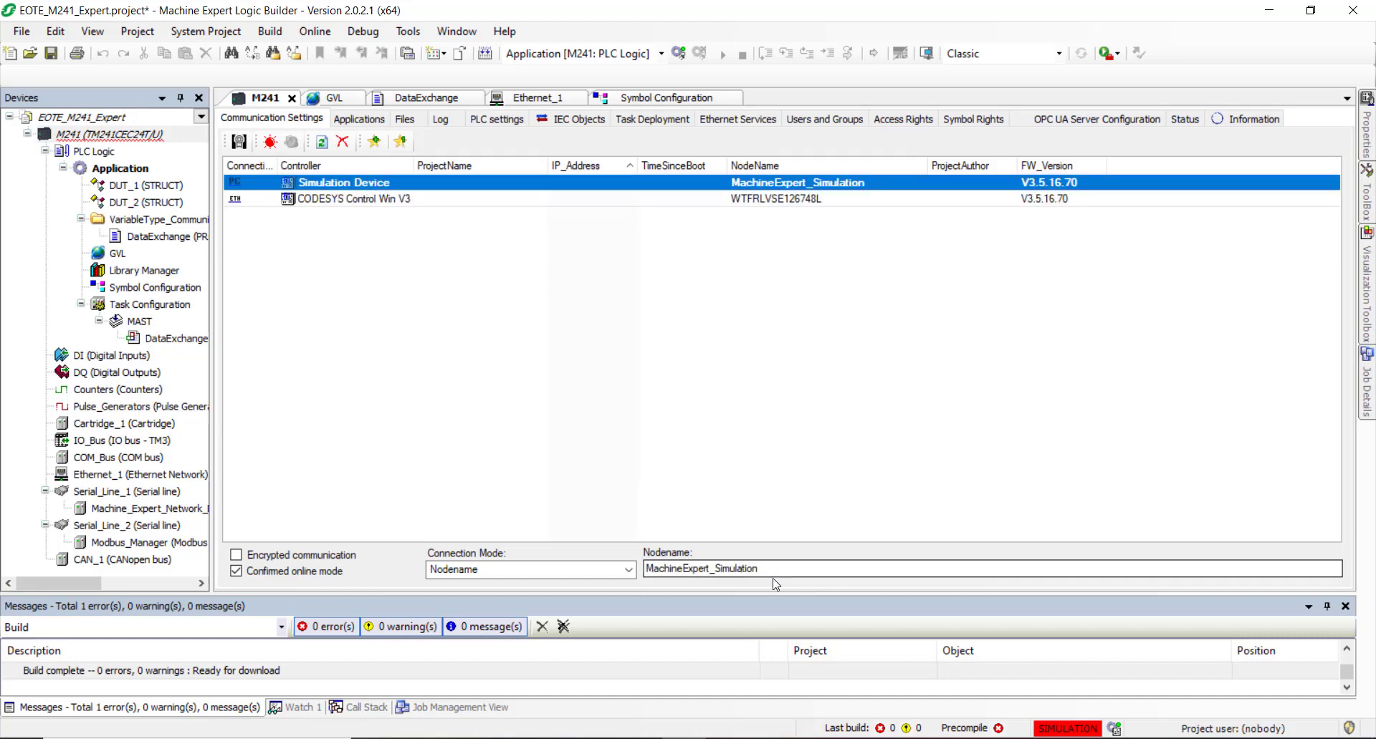
drag(772, 570, 647, 569)
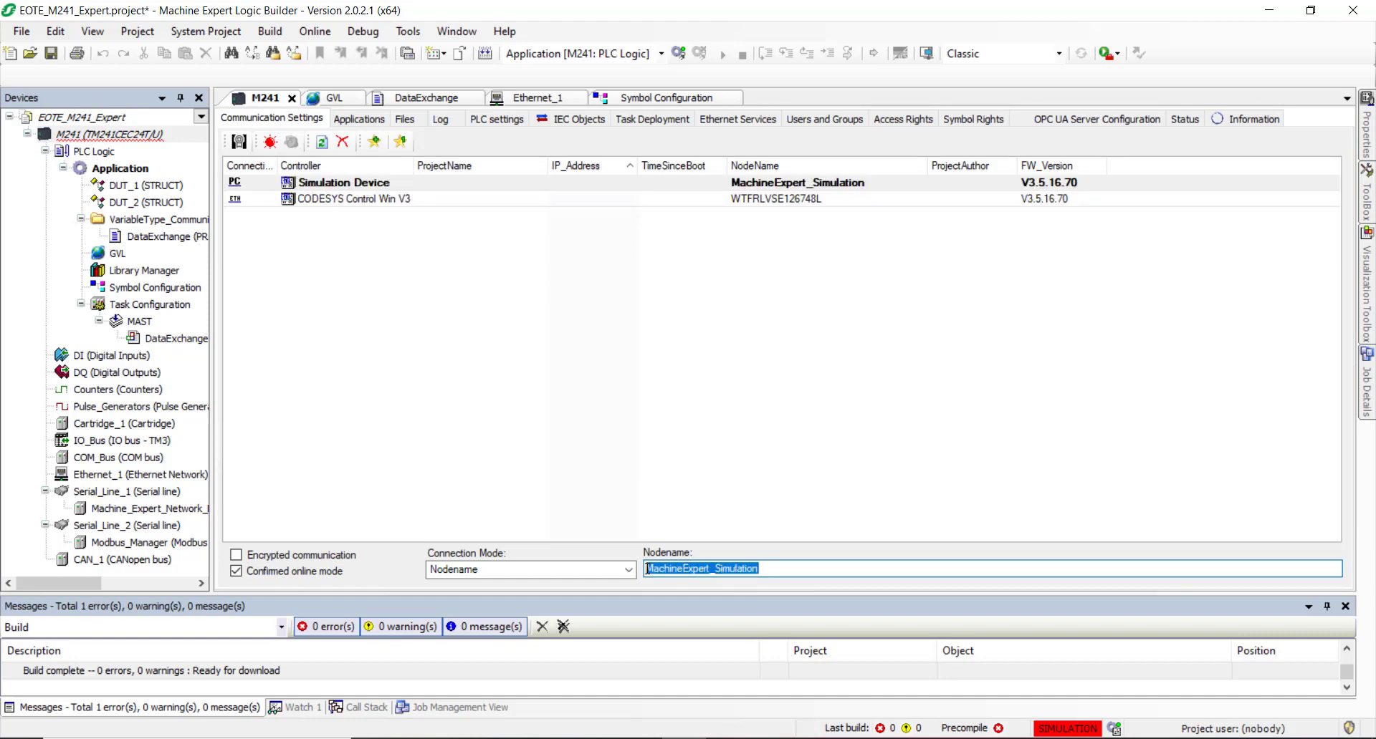
right_click(674, 569)
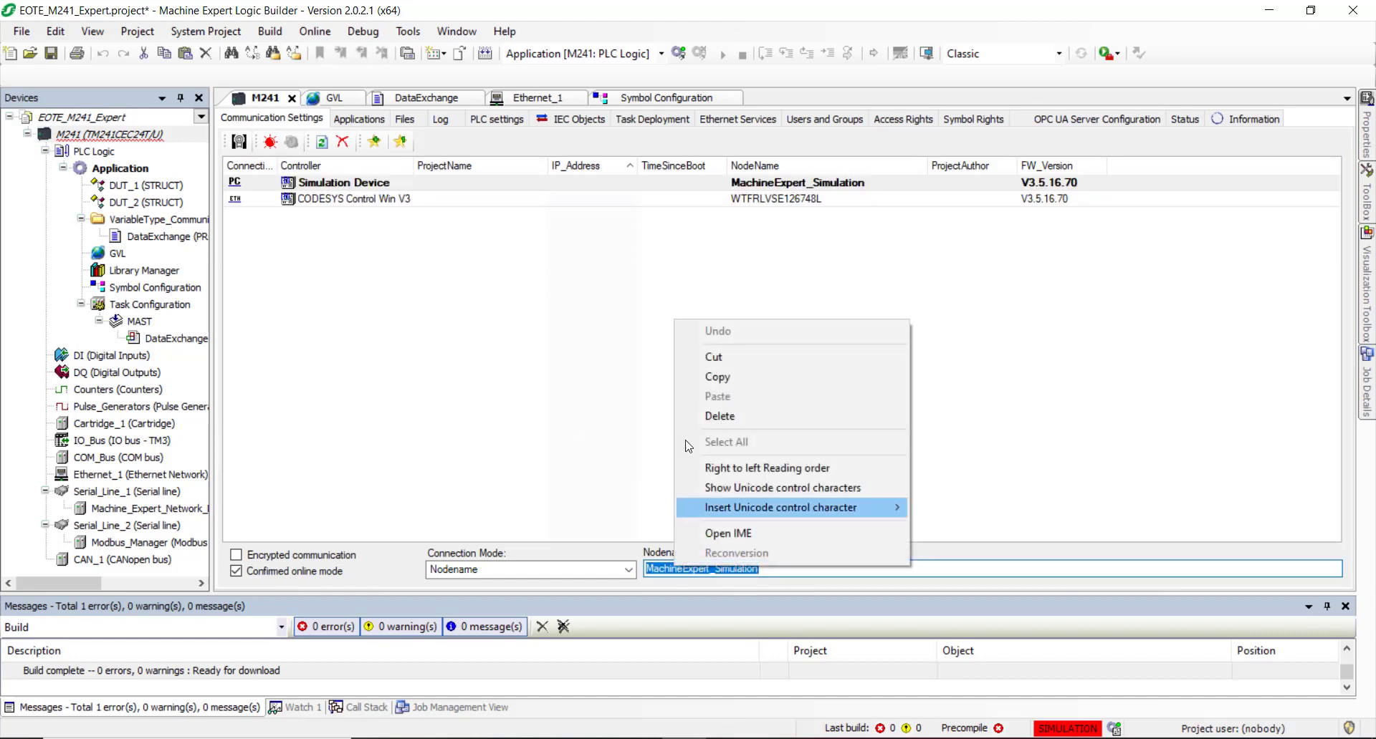
click(736, 380)
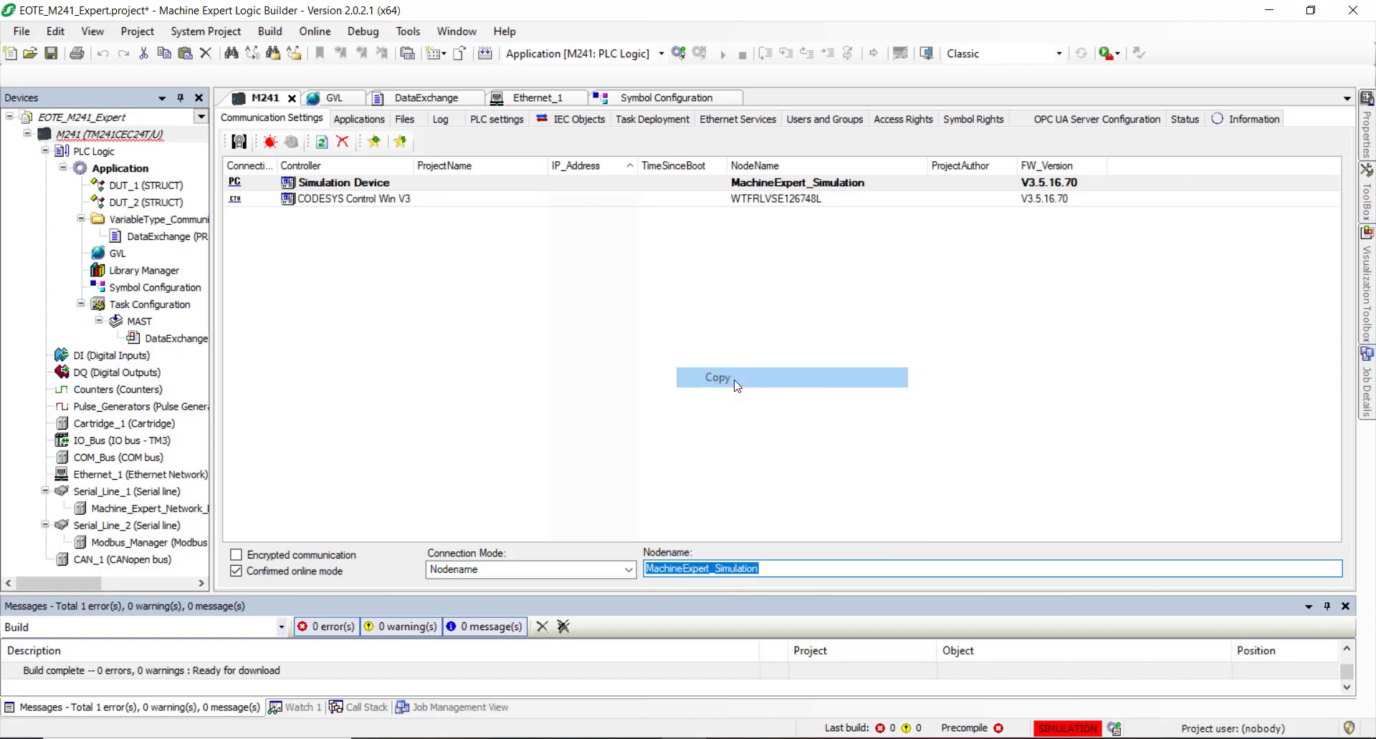
Step: Log in to the simulated M241, download and start the application, then check the Gateway tray app
click(678, 56)
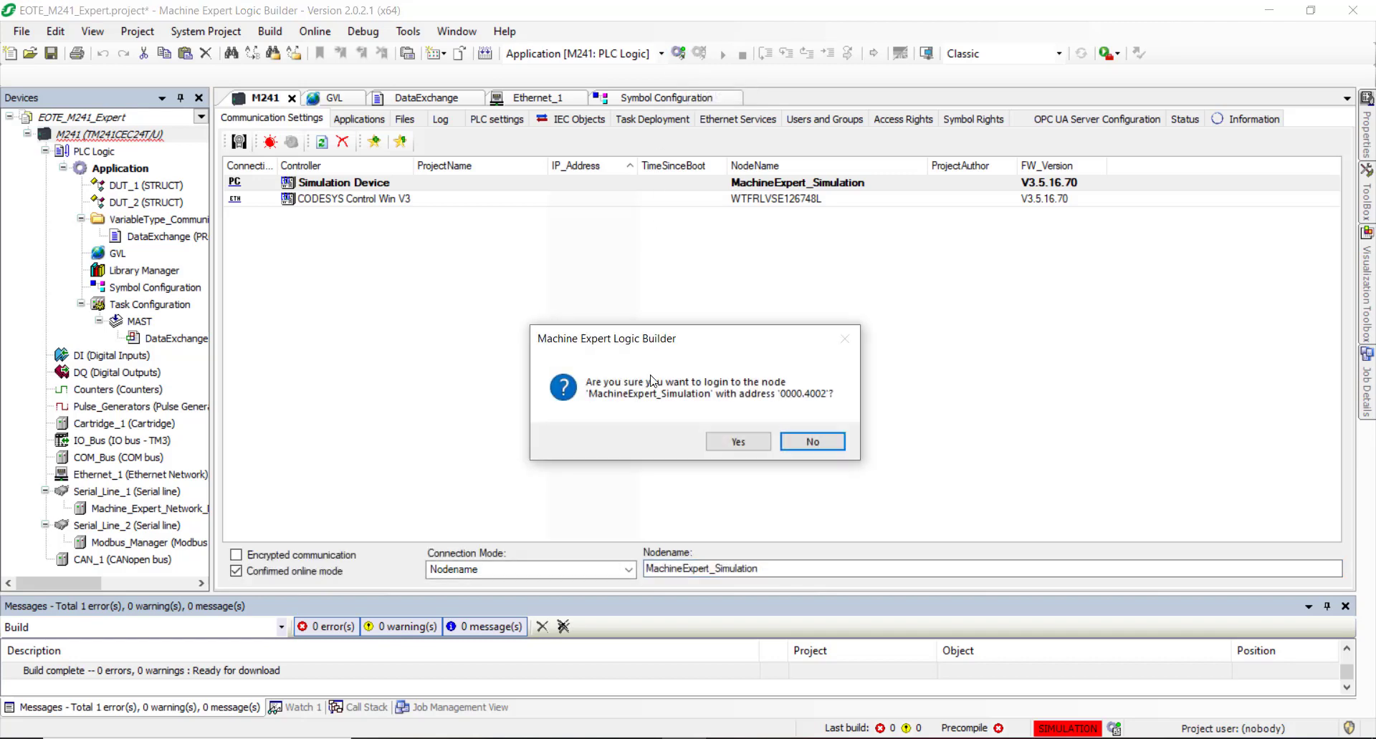
click(727, 439)
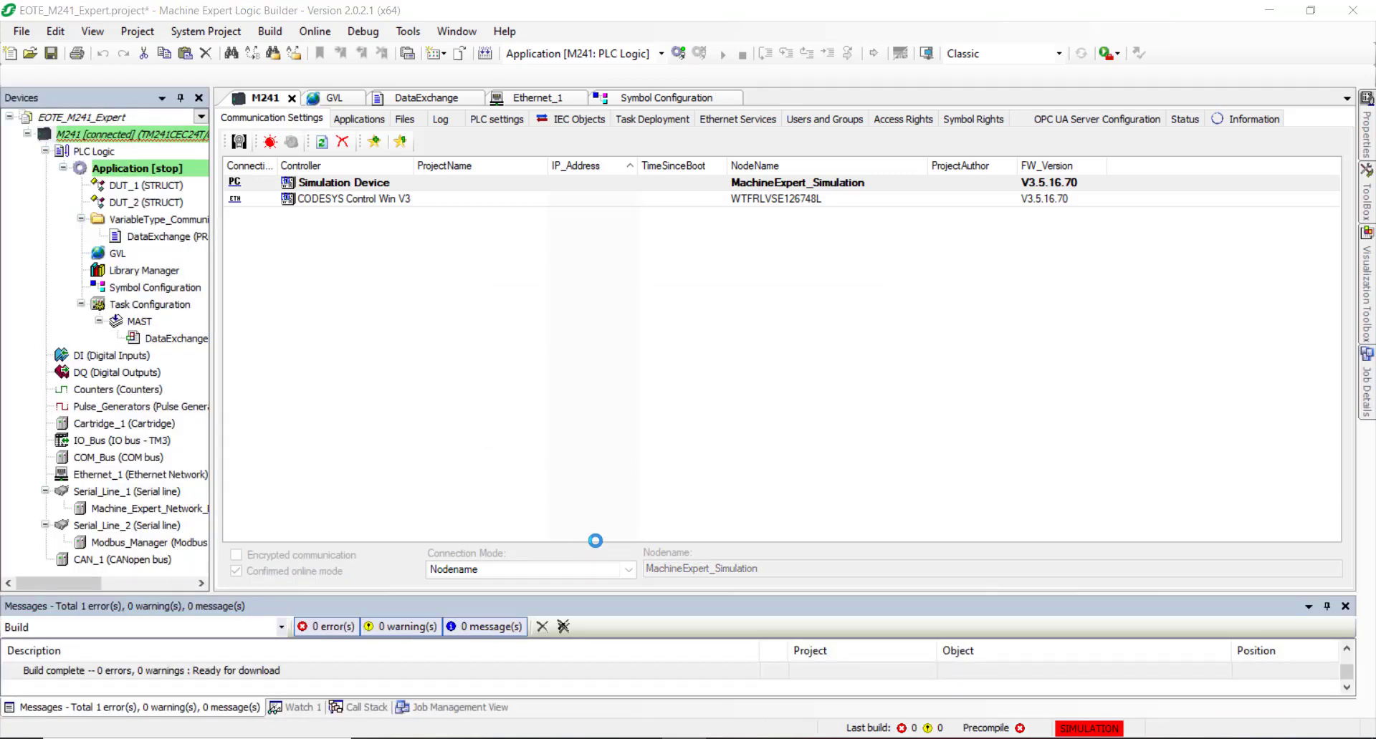
click(657, 417)
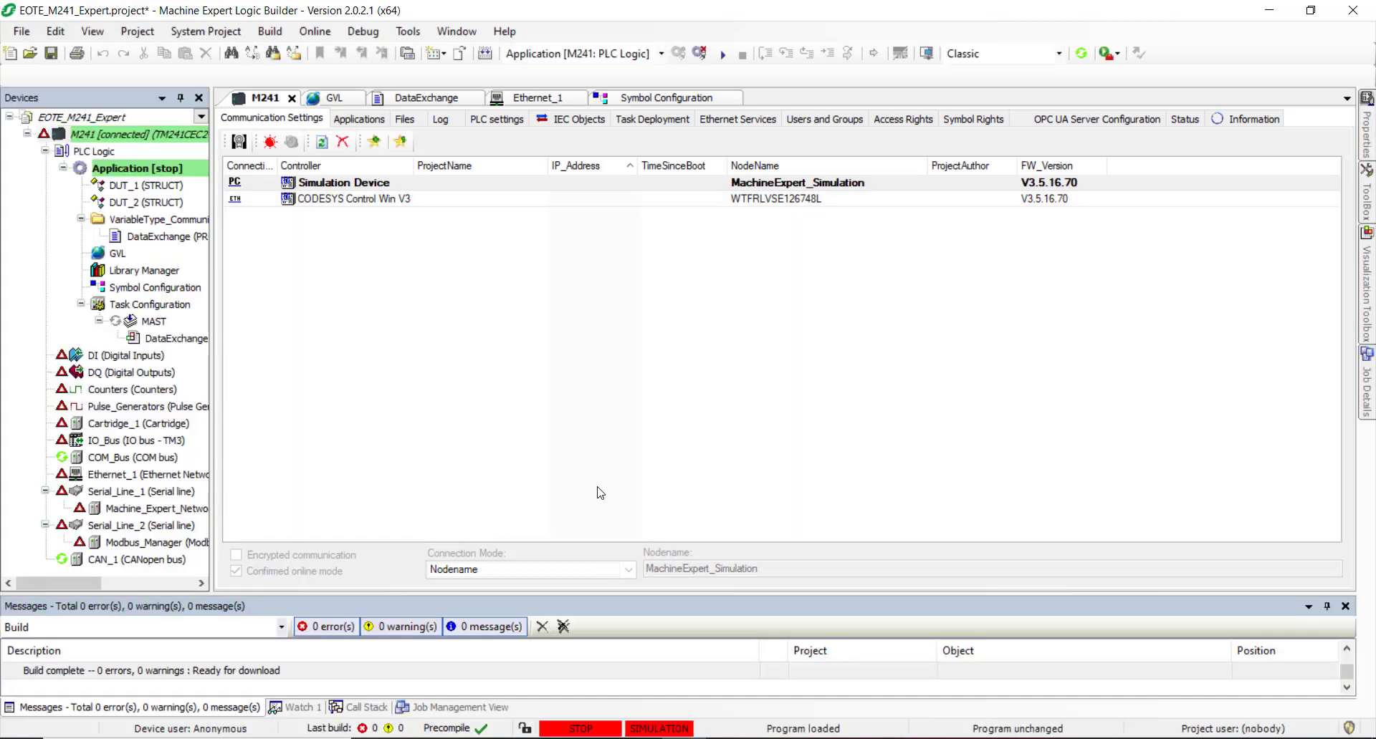
click(722, 58)
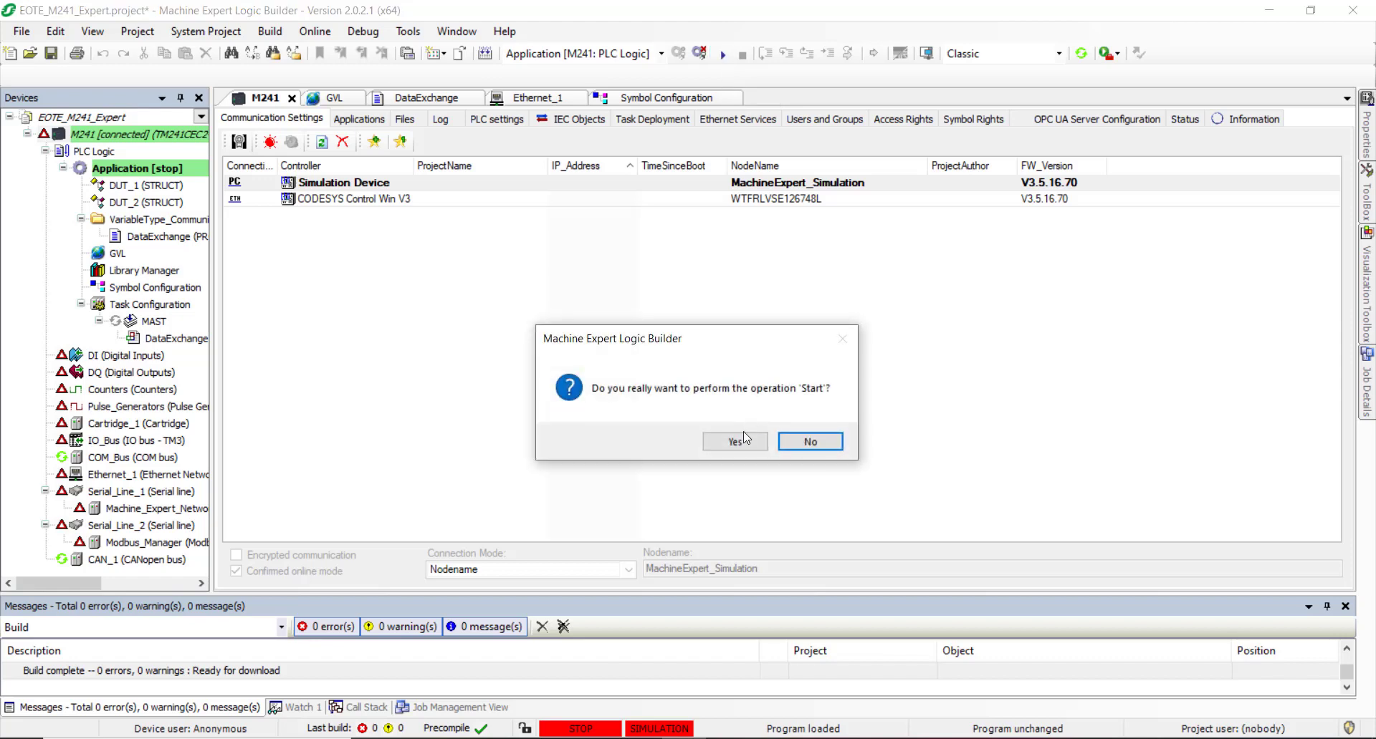
click(735, 442)
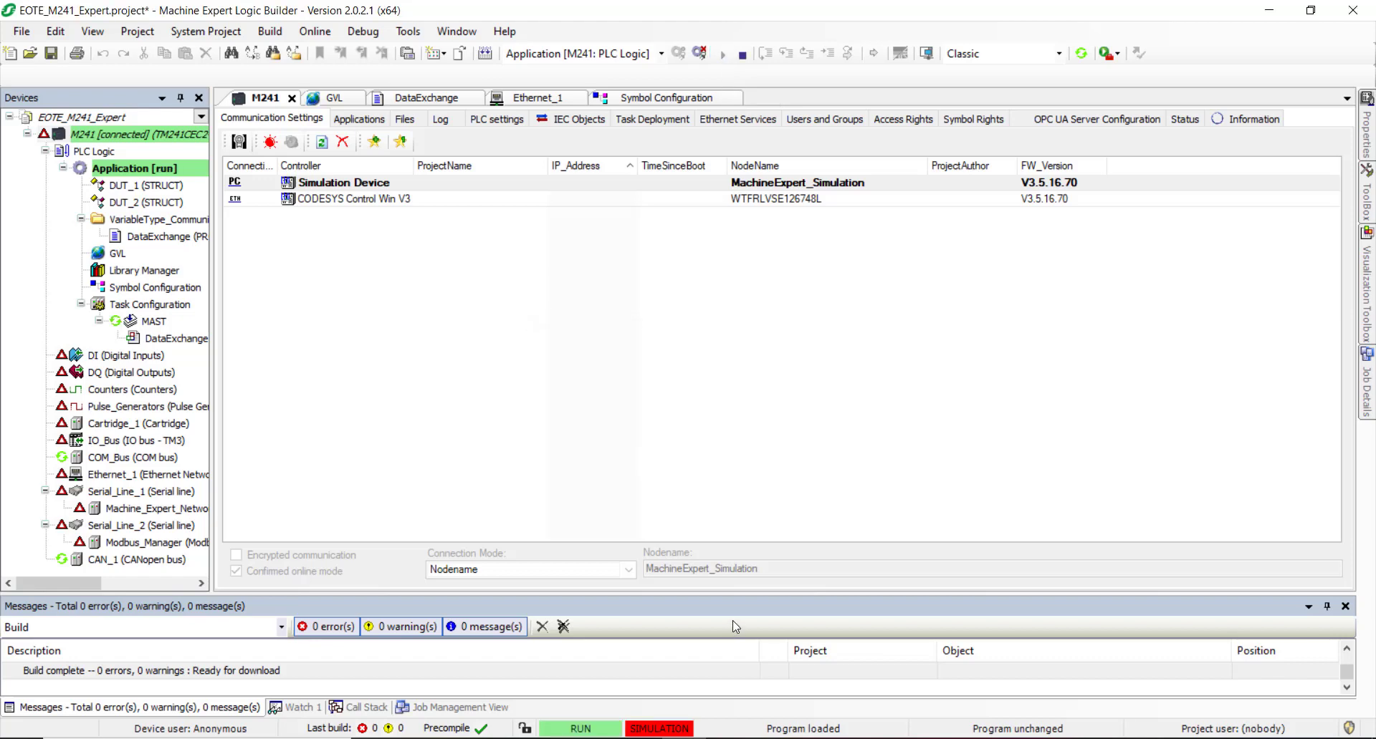
click(1139, 738)
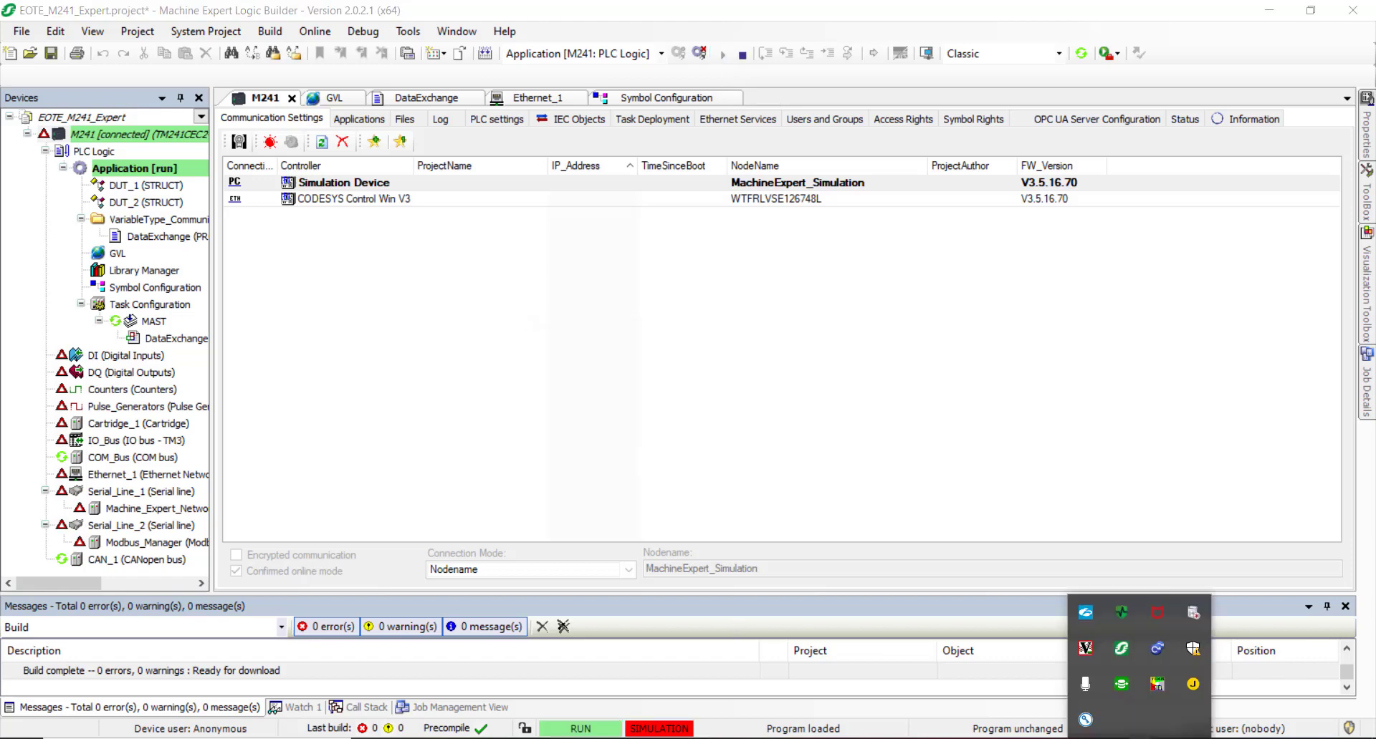
click(1121, 652)
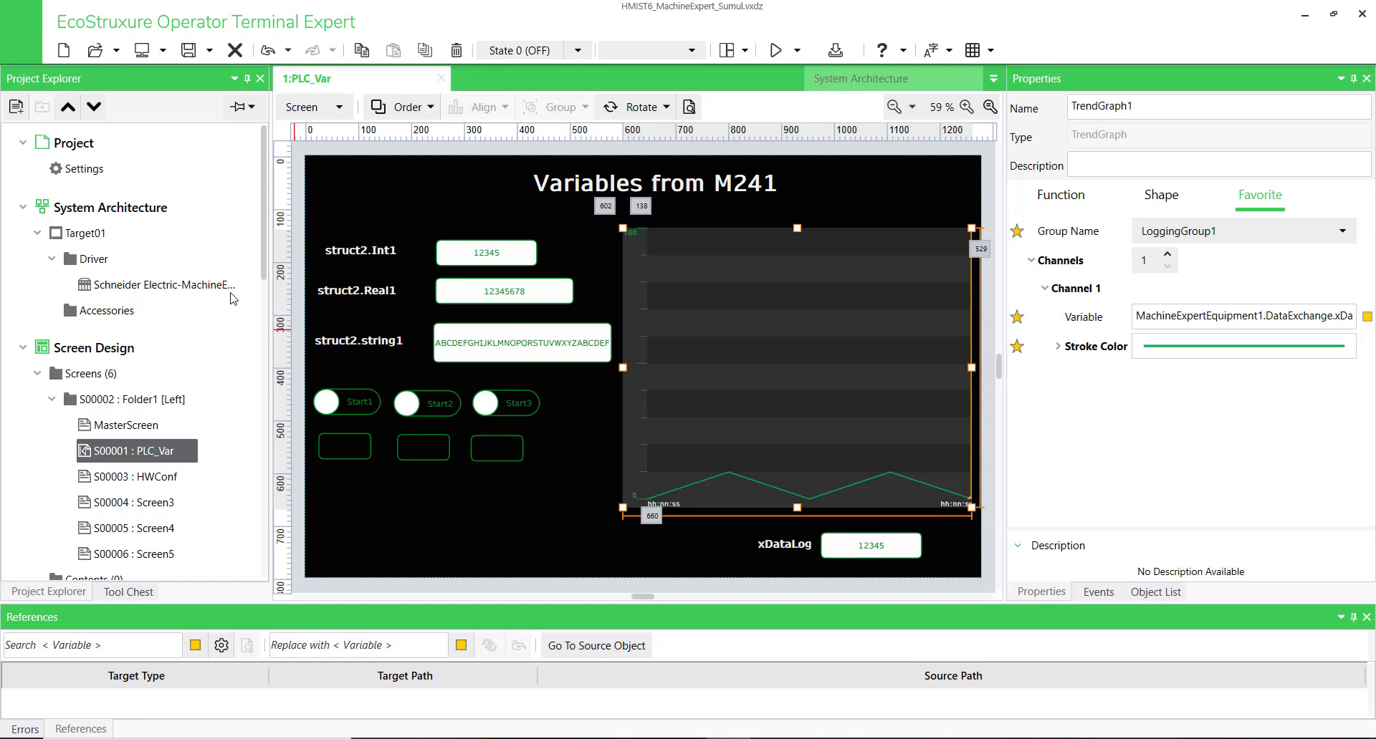
Step: Set MachineExpertEquipment1's node name to MachineExpert_Simulation and uncheck Encrypted Communication
click(193, 286)
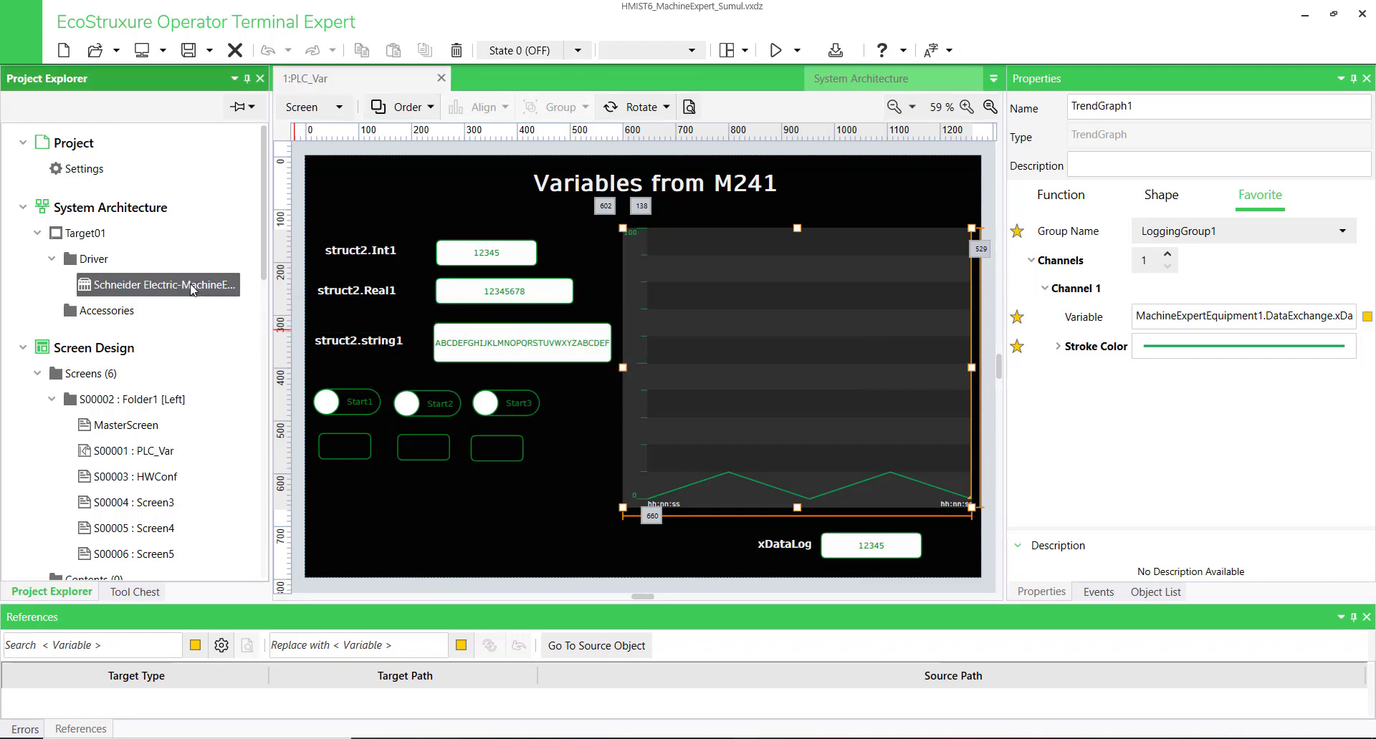
double_click(193, 286)
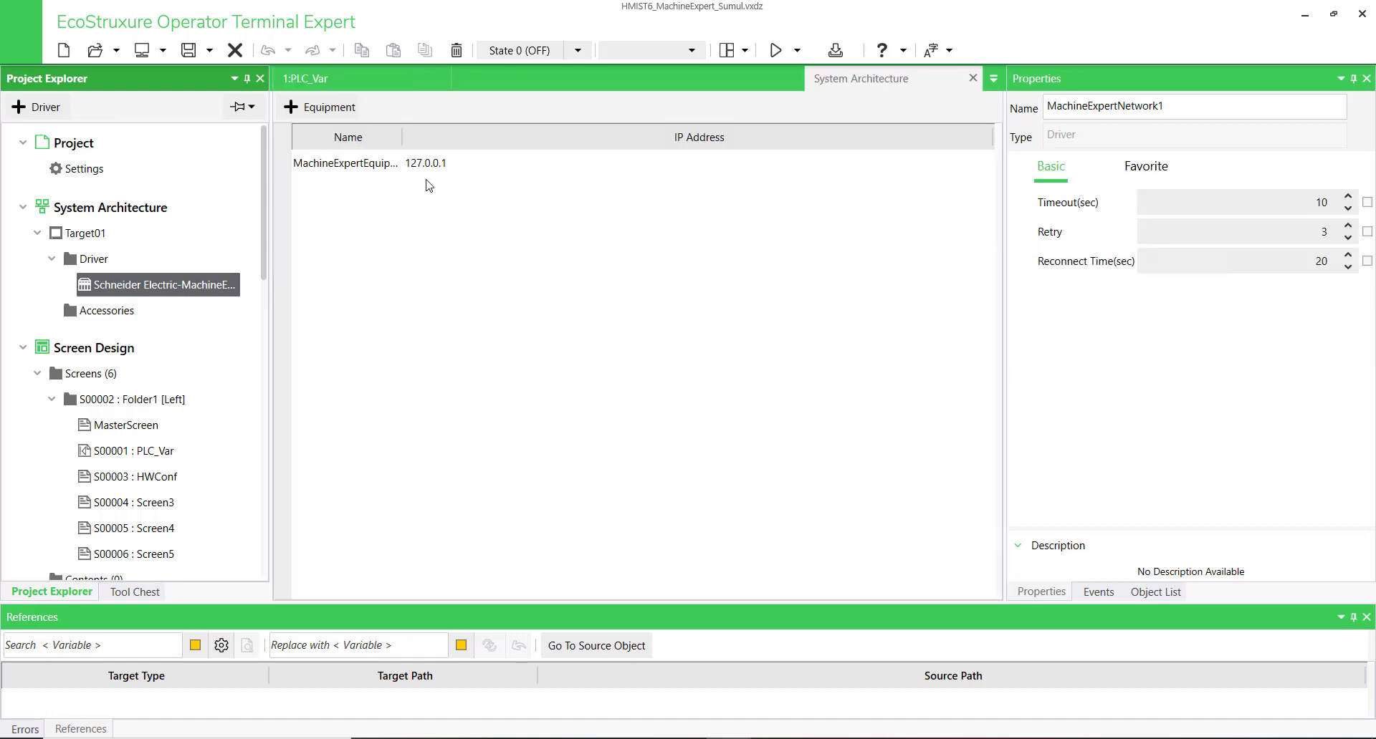
click(359, 172)
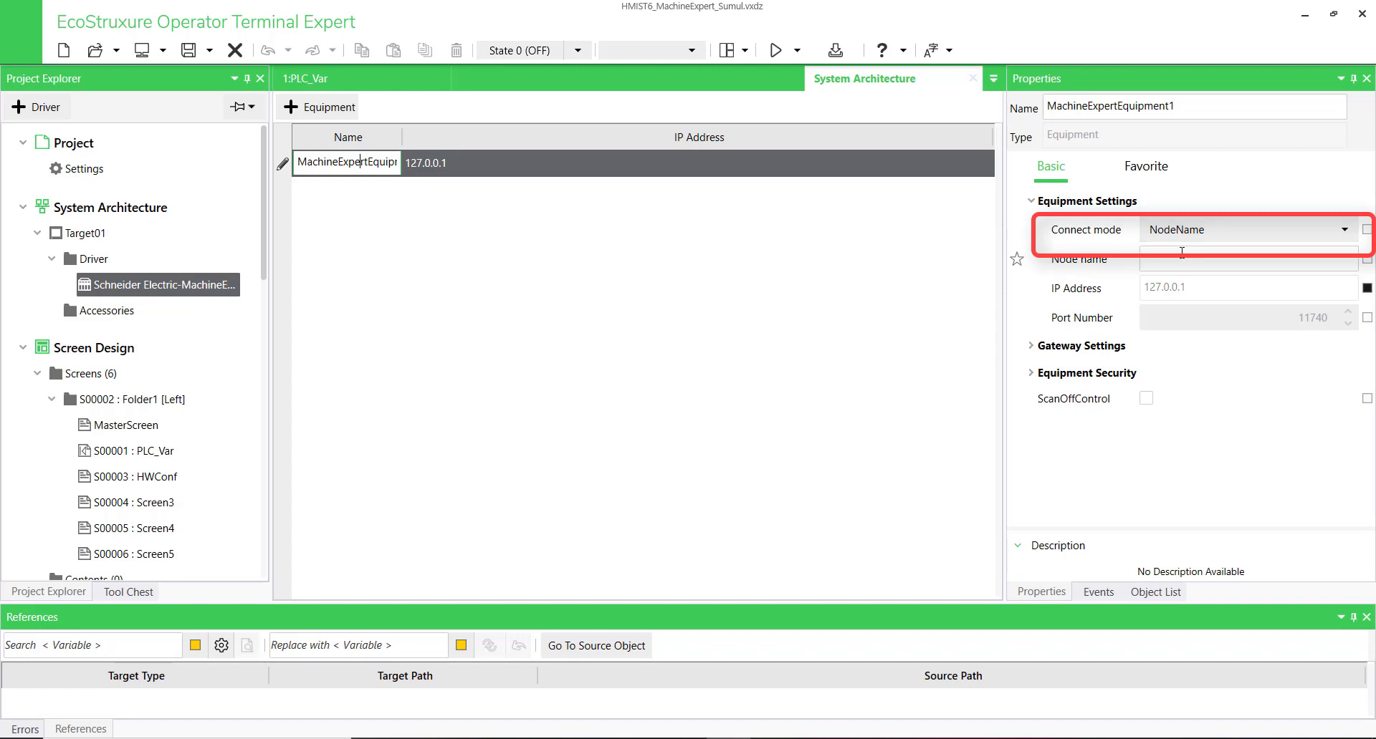
click(1182, 253)
right_click(1182, 253)
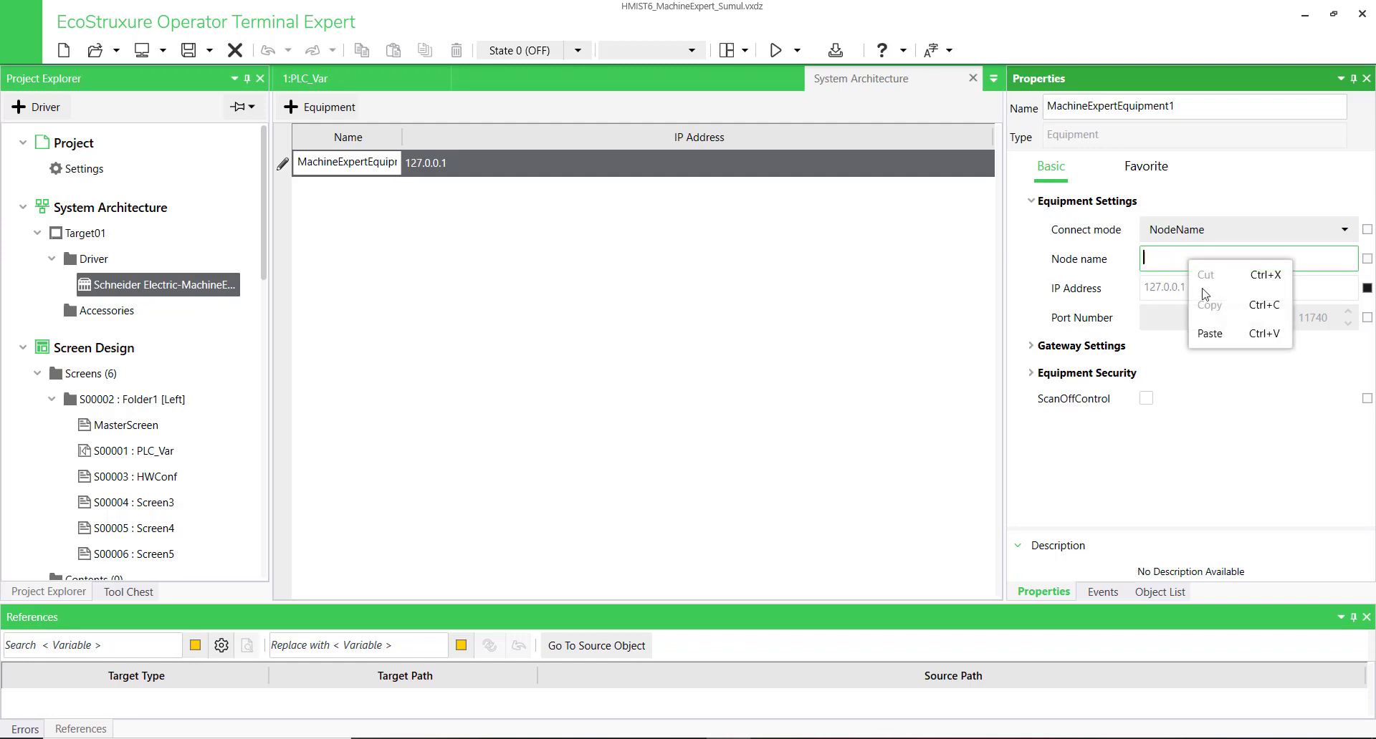
click(1209, 333)
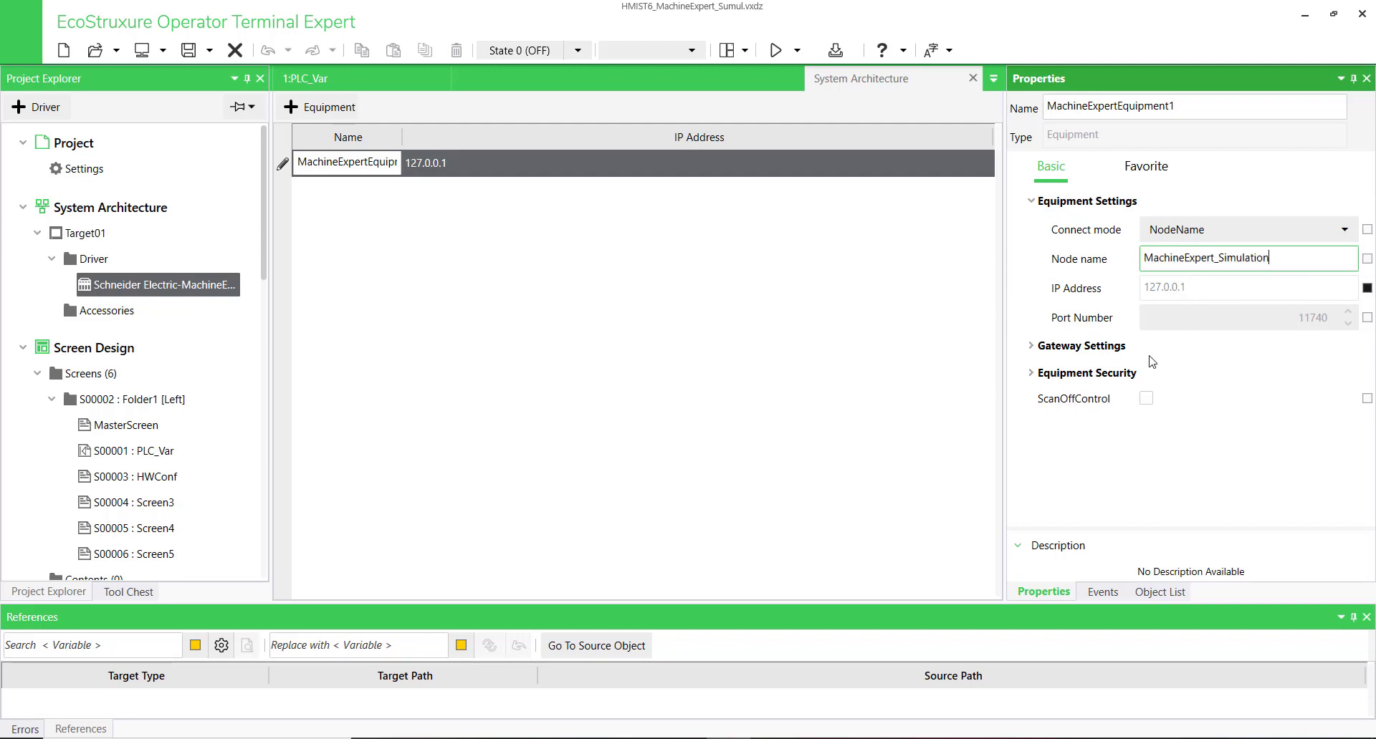
click(1030, 376)
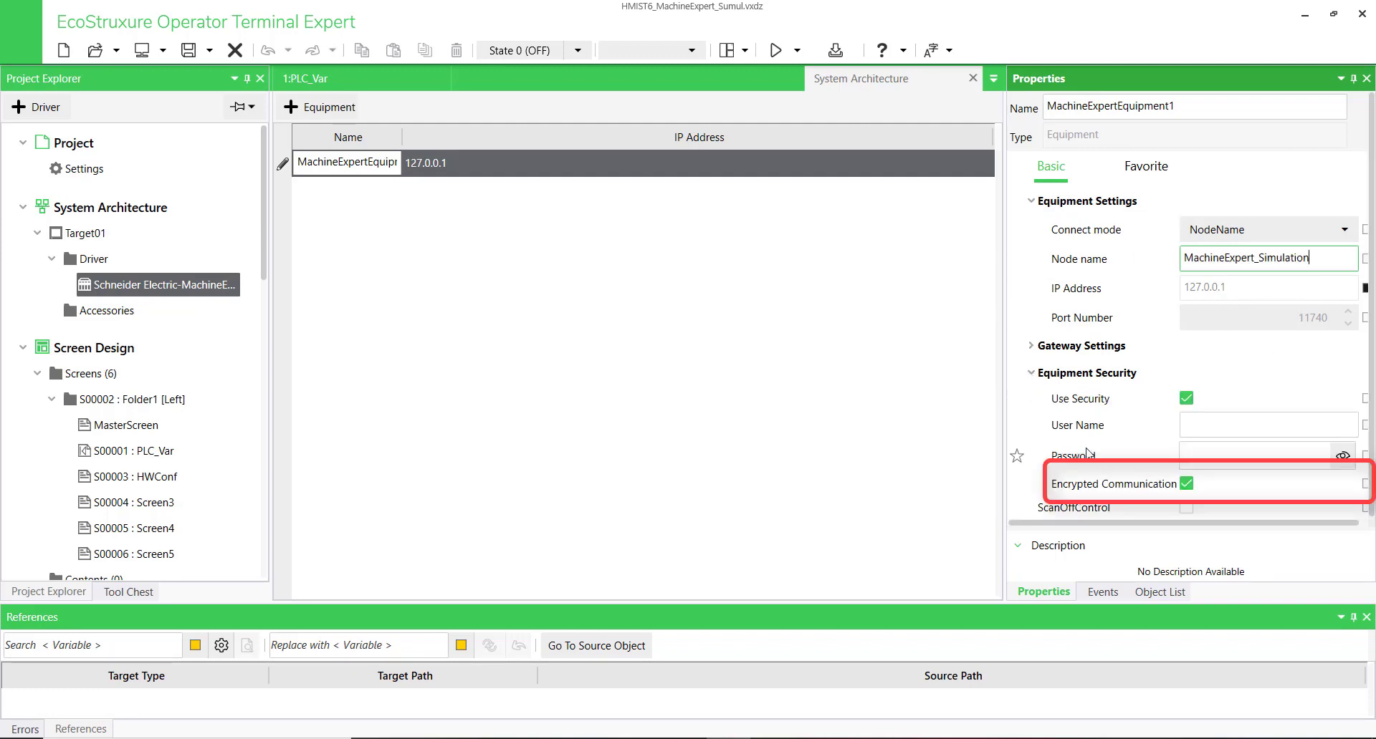
click(1187, 485)
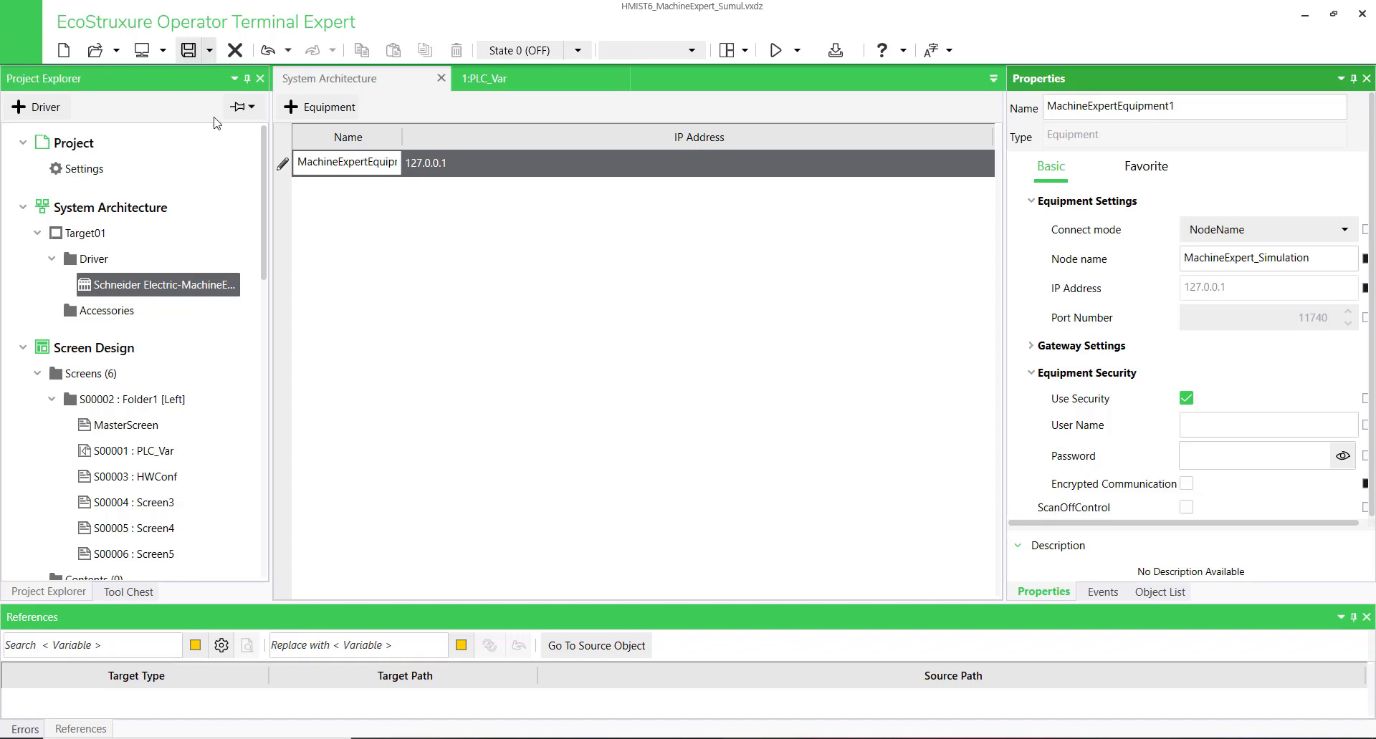
Step: Start the HMI project in Simulate mode, shift its window right, and return to Logic Builder
click(797, 52)
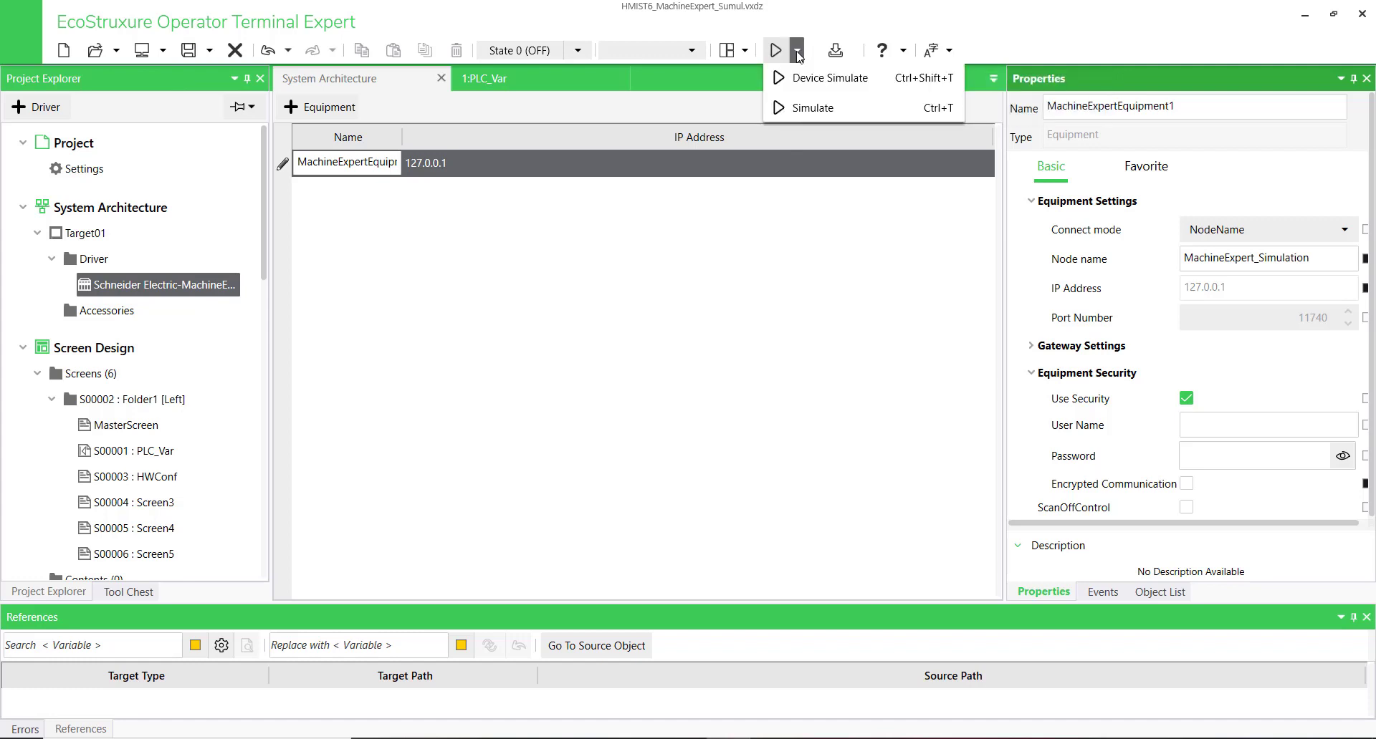
click(812, 109)
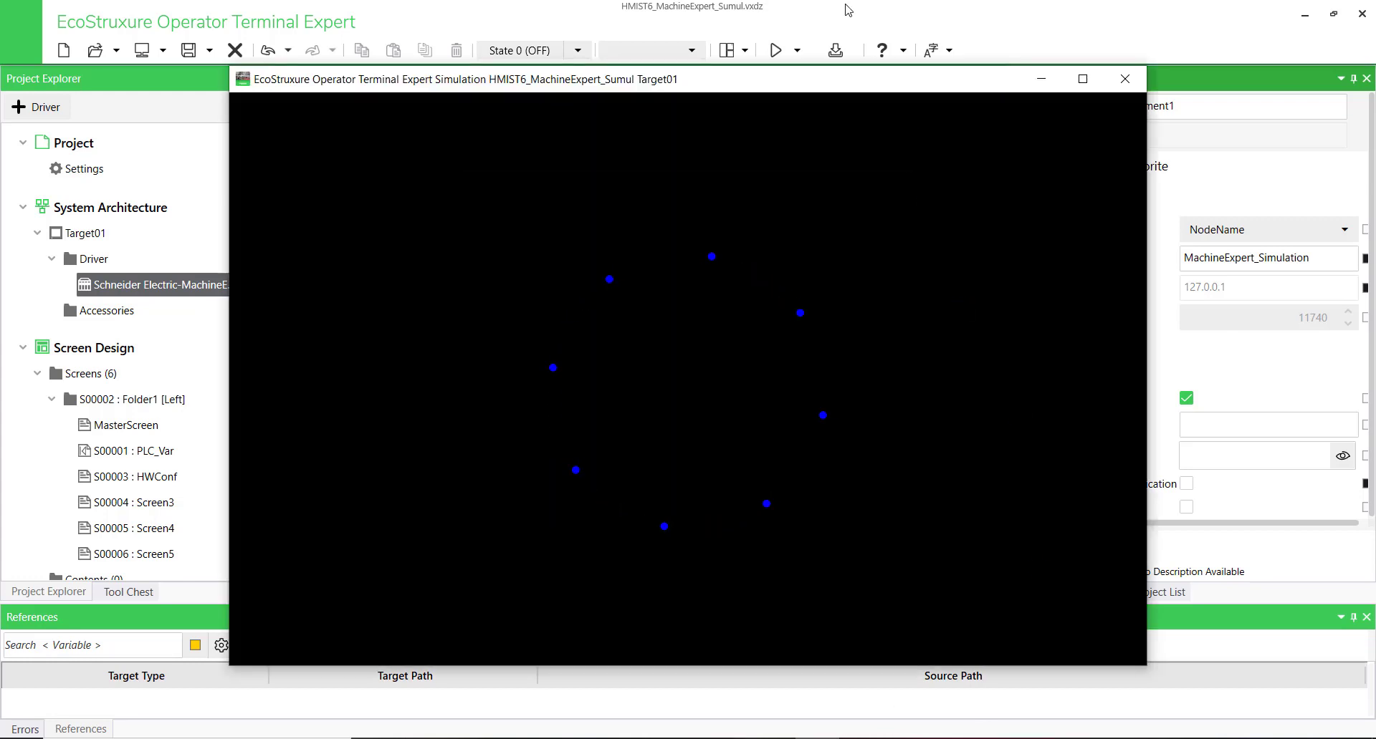
drag(835, 84, 1053, 43)
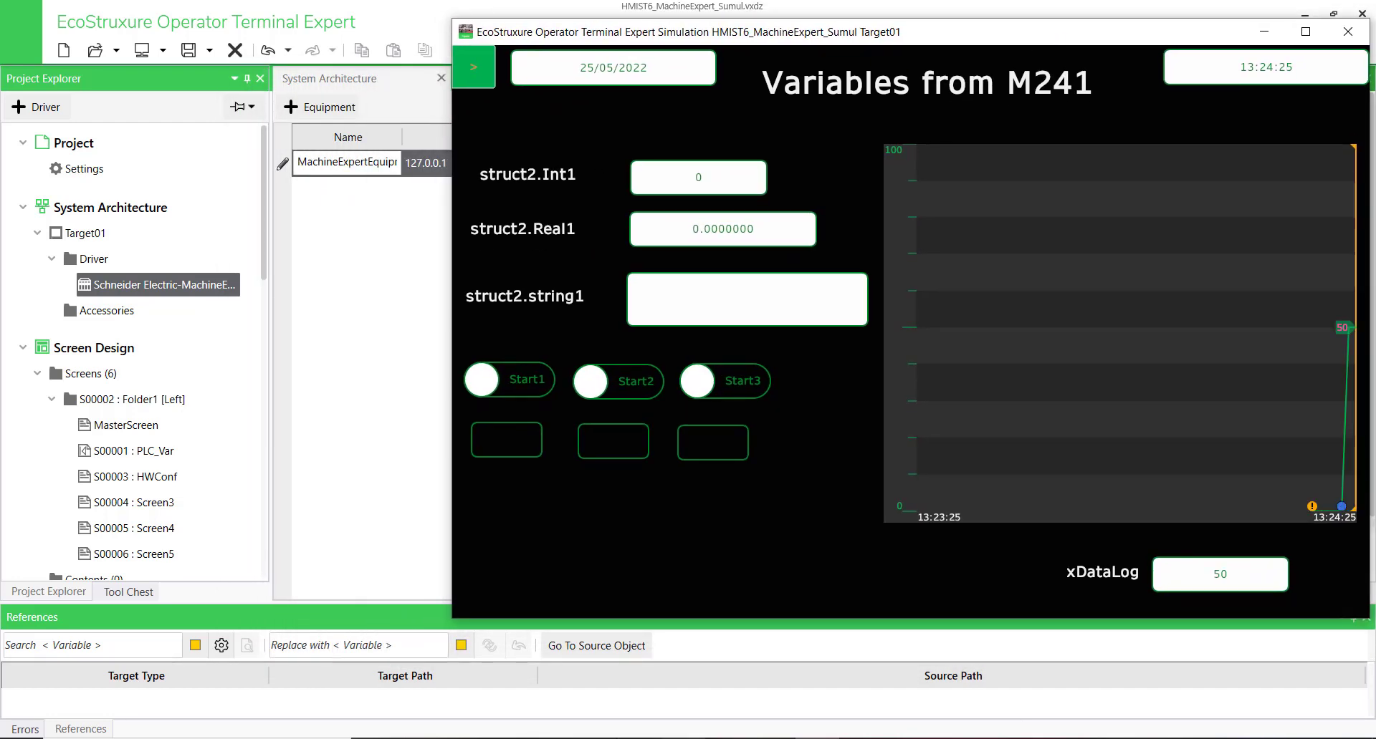
key(alt+Tab)
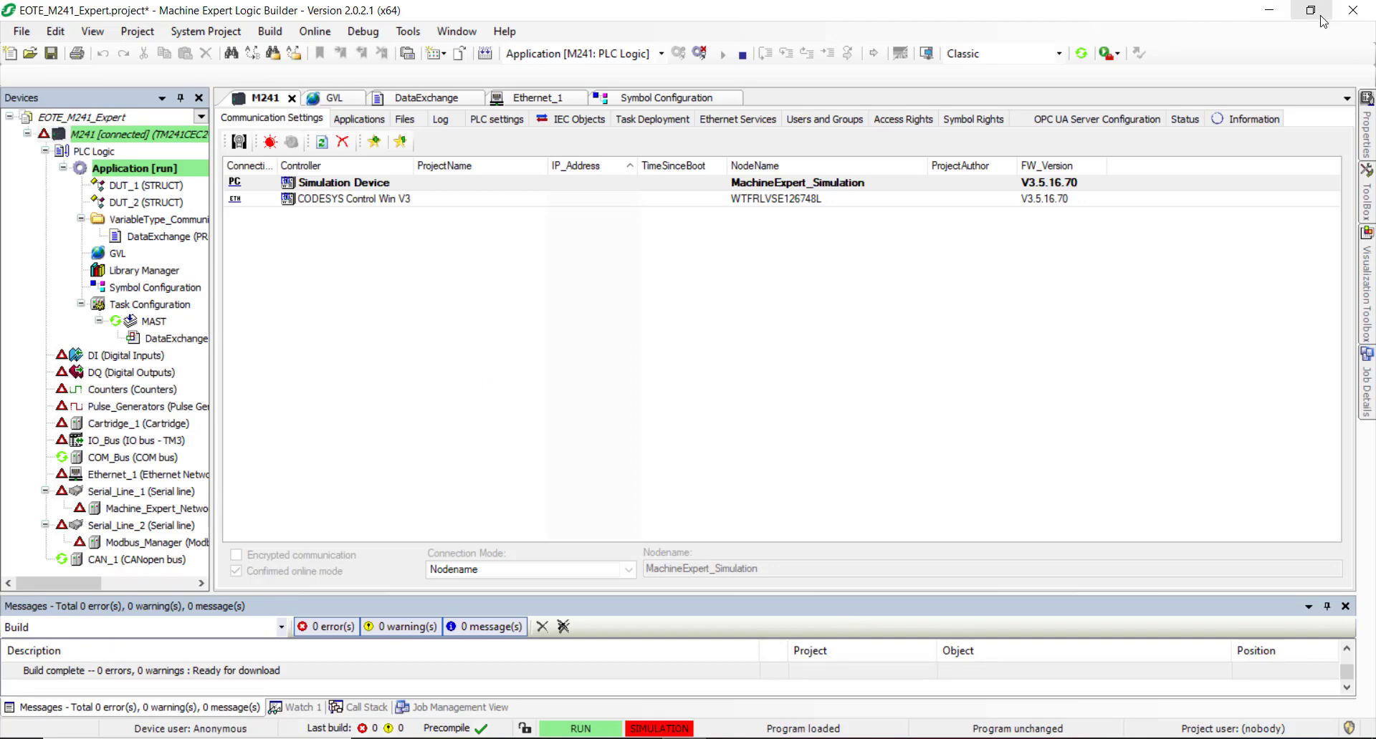
Step: Show the DataExchange code's live values docked left of the simulation, with struct2 expanded
click(434, 99)
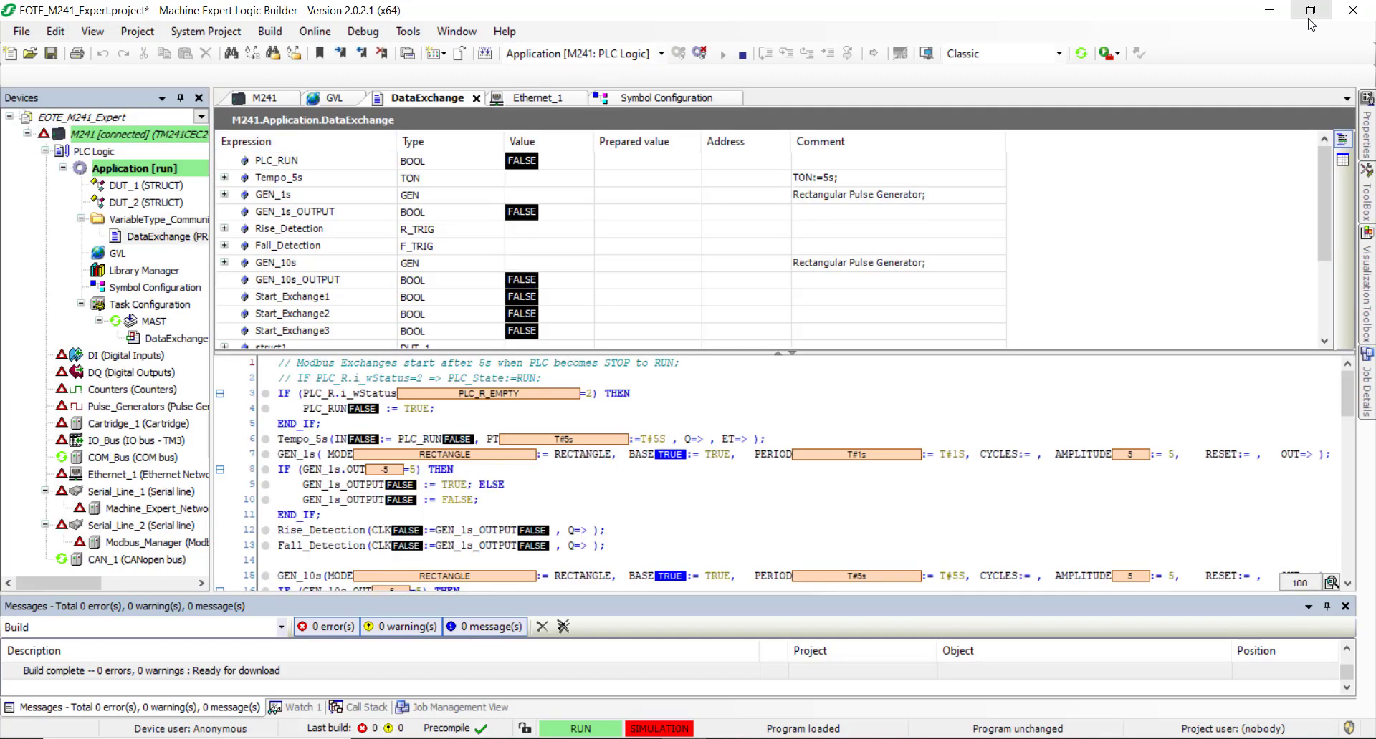
key(super+Left)
click(1138, 187)
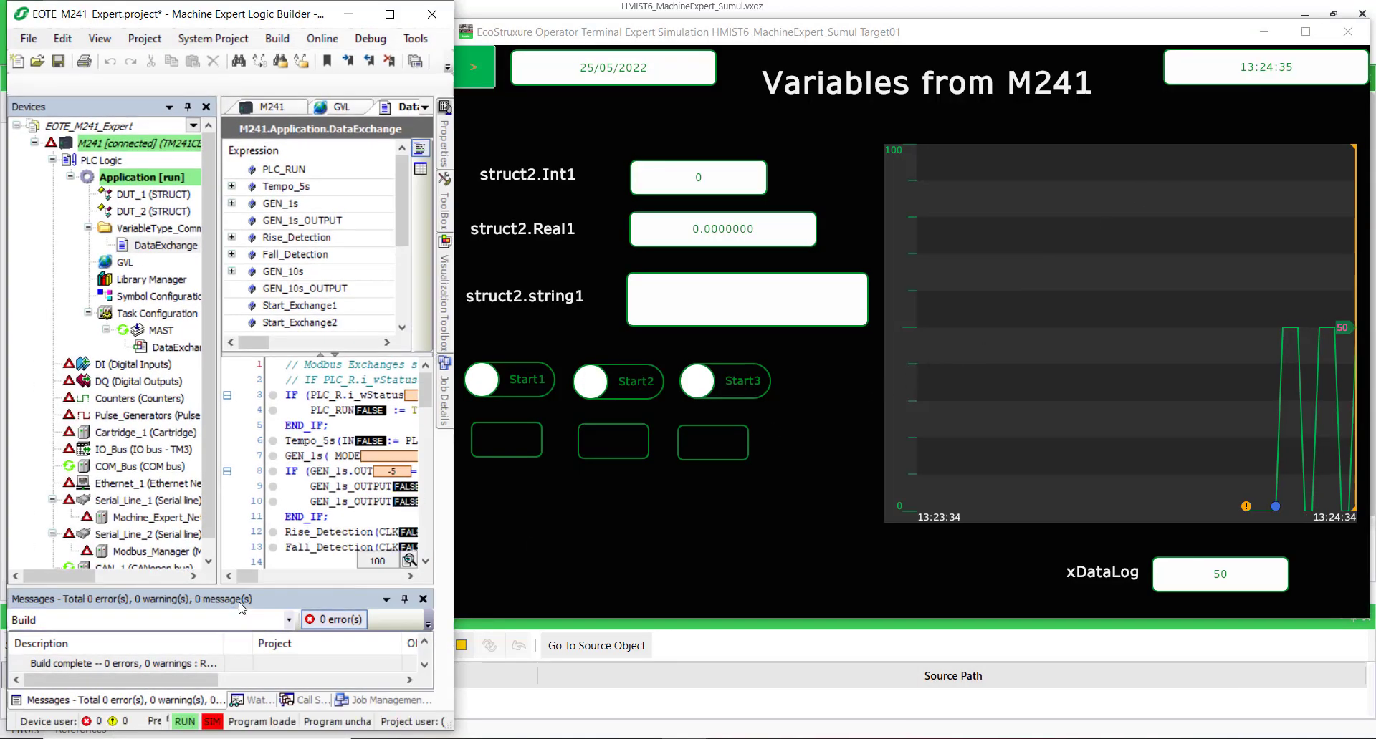
drag(248, 578, 255, 580)
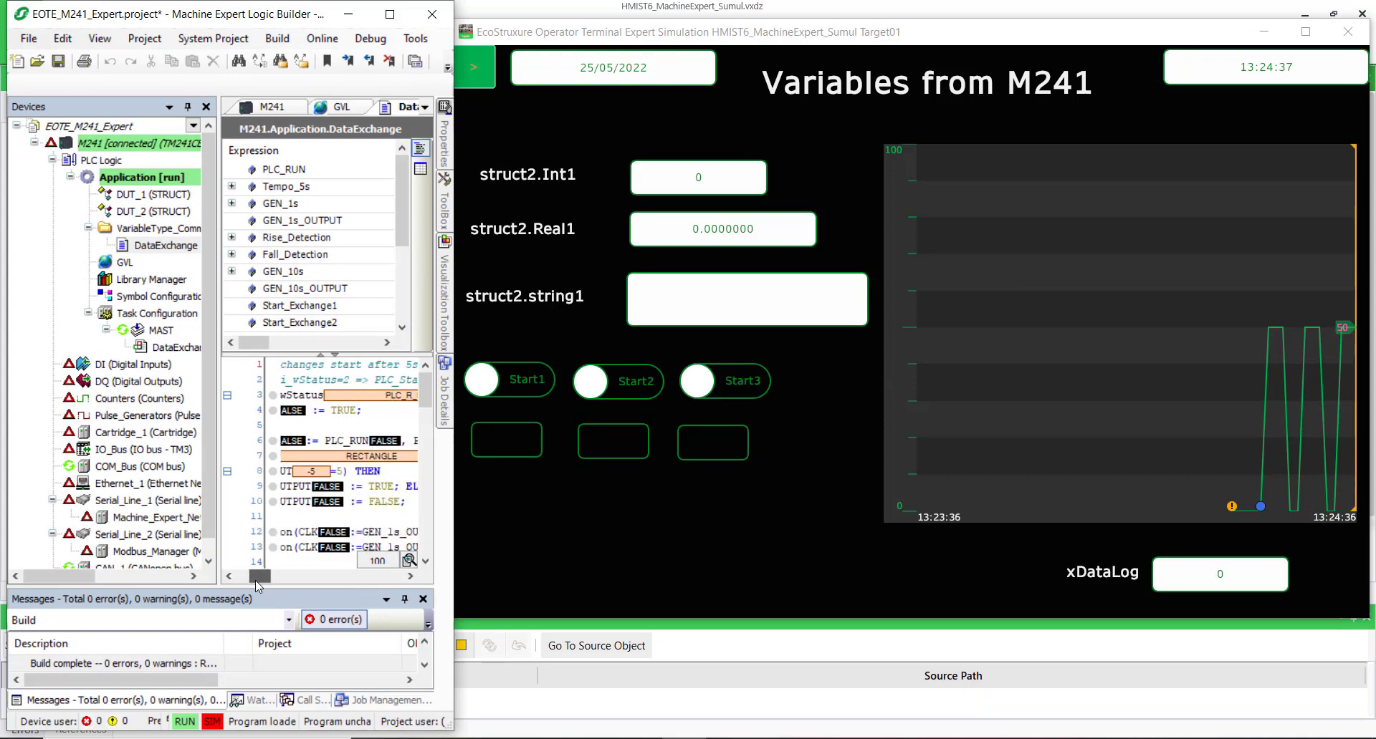
click(206, 107)
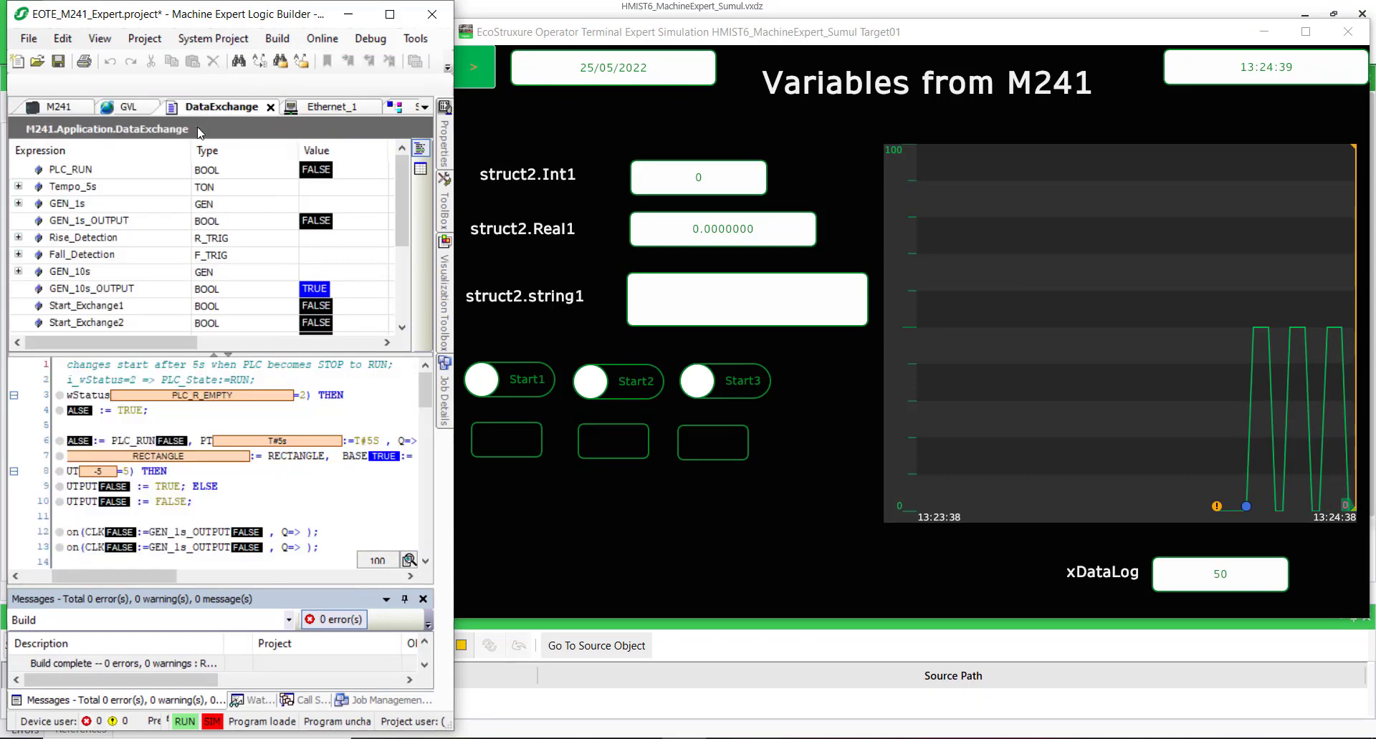
scroll(236, 244, down, 2)
click(20, 271)
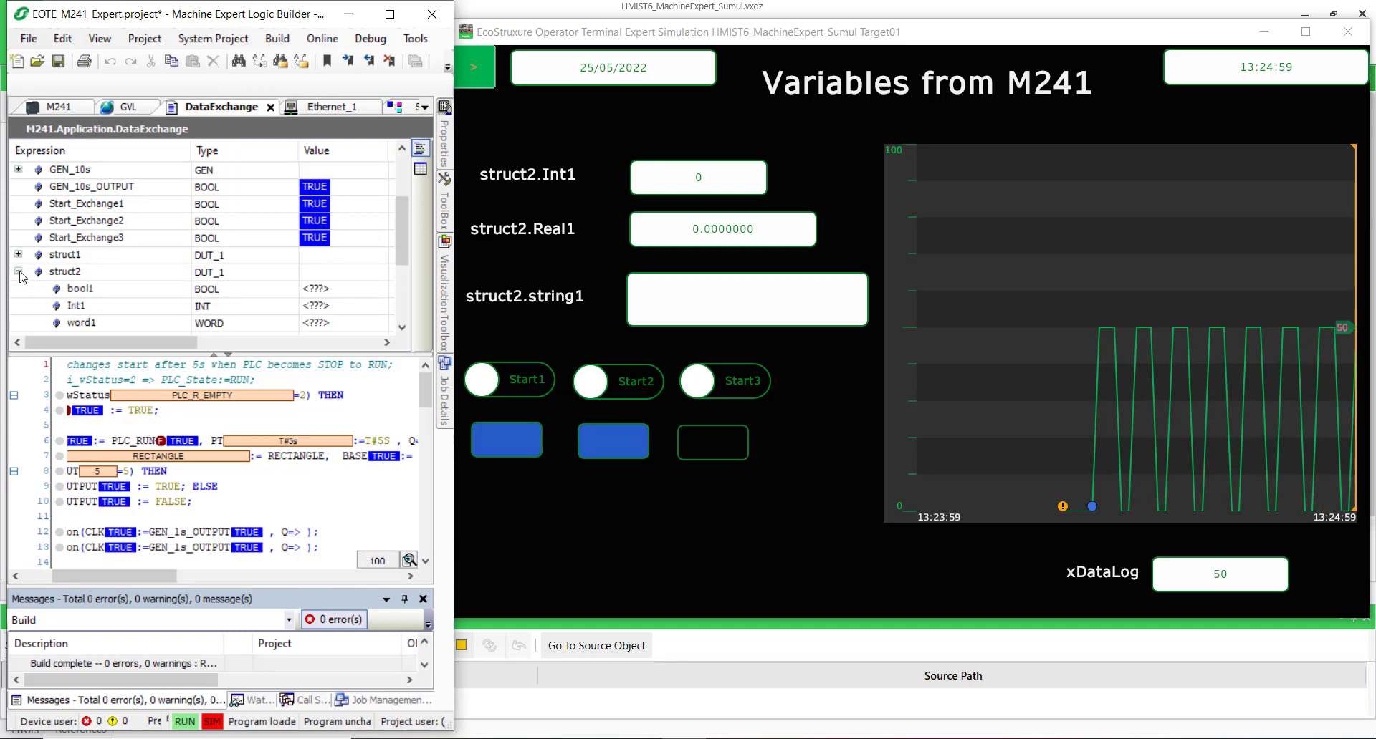
drag(400, 234, 401, 274)
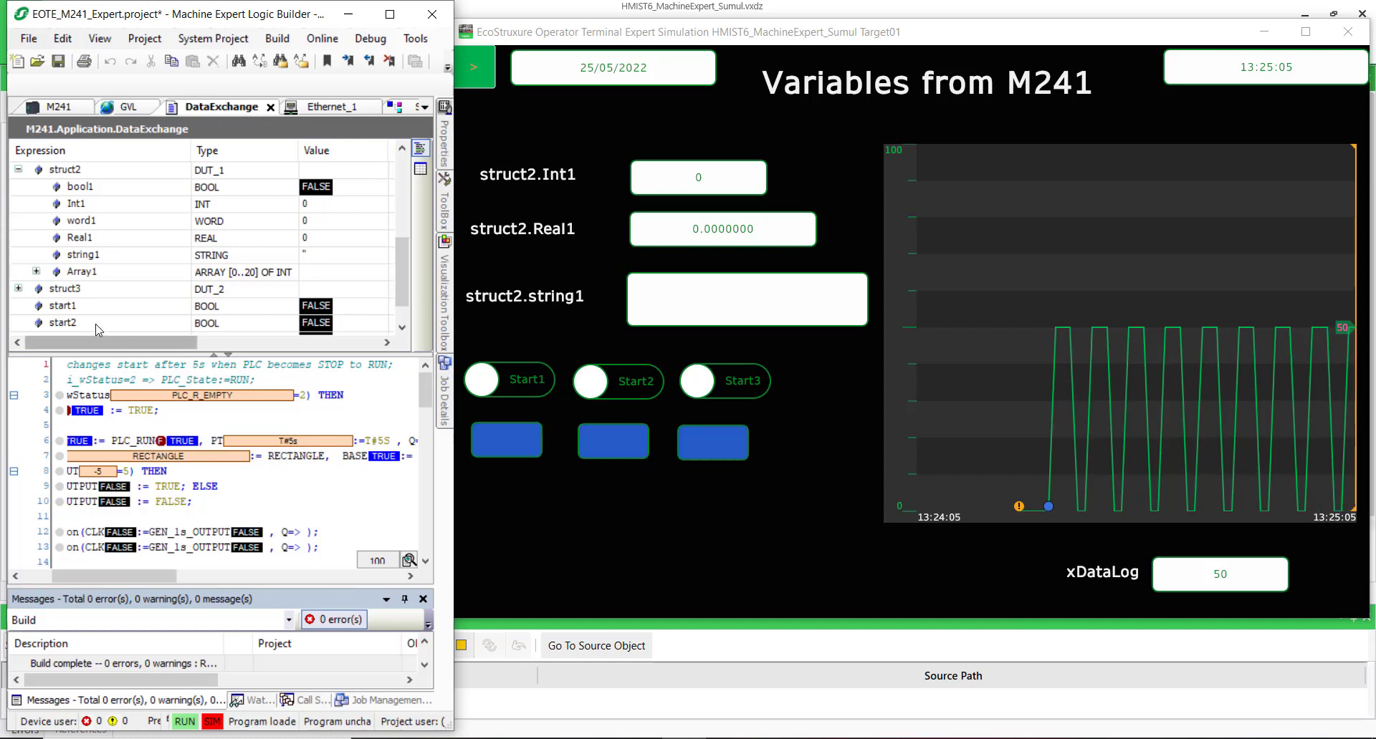
Step: Turn on Start1, Start2 and Start3 in the HMI and compare start1–start3 and xDataLog
click(510, 391)
click(509, 391)
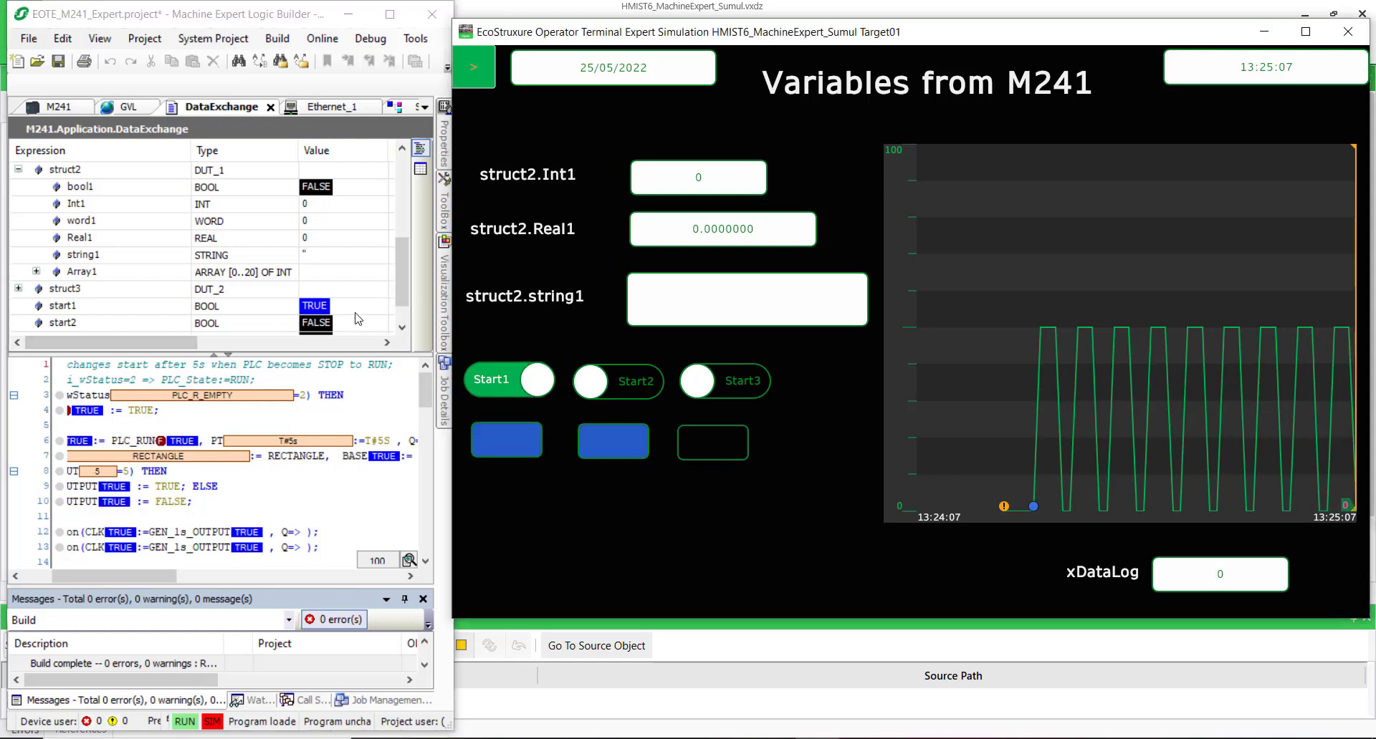
click(613, 393)
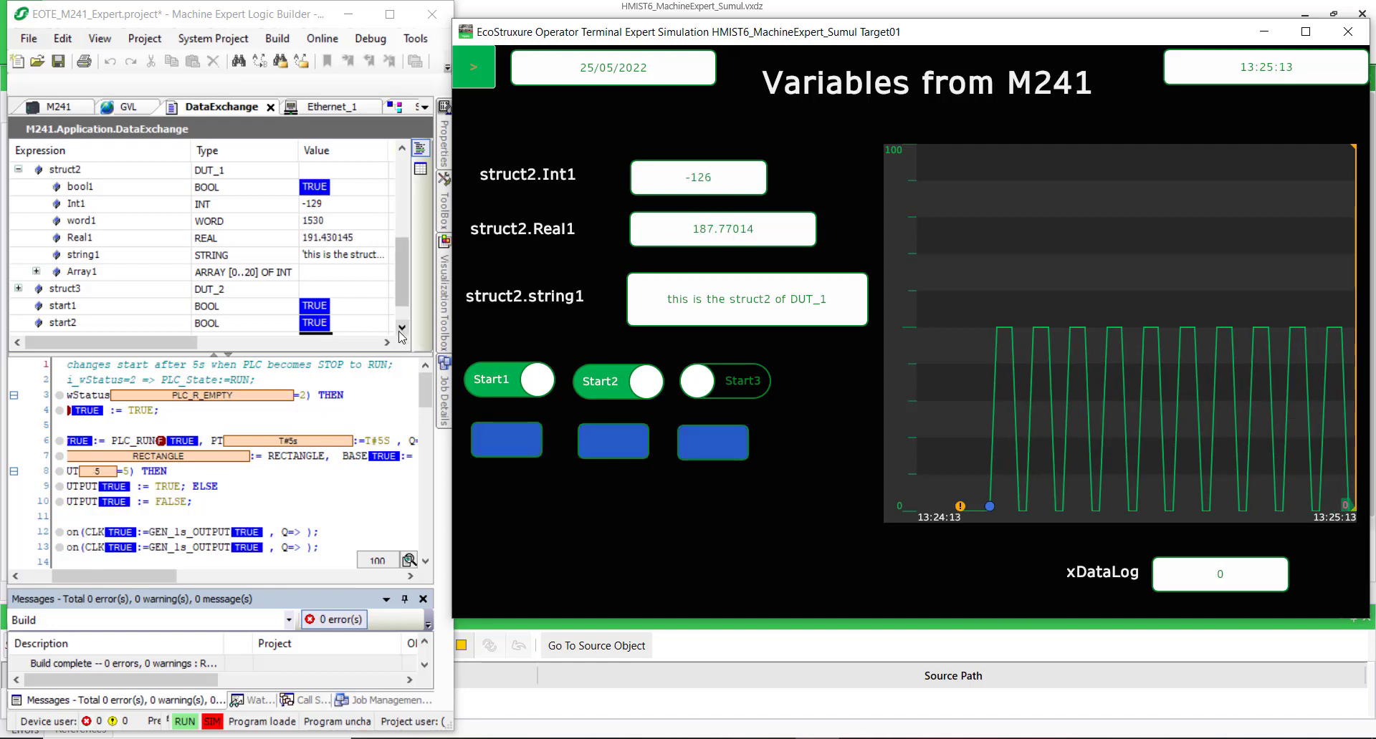
click(391, 366)
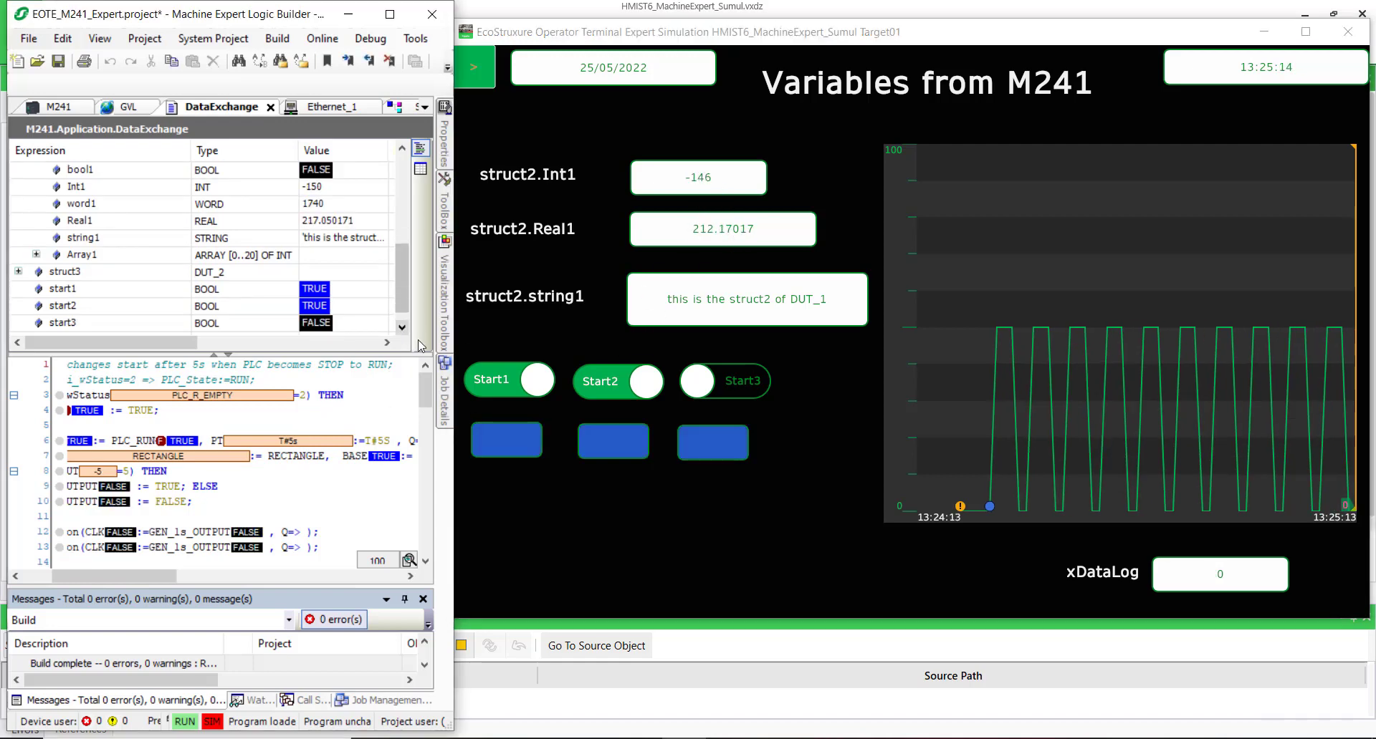
click(729, 393)
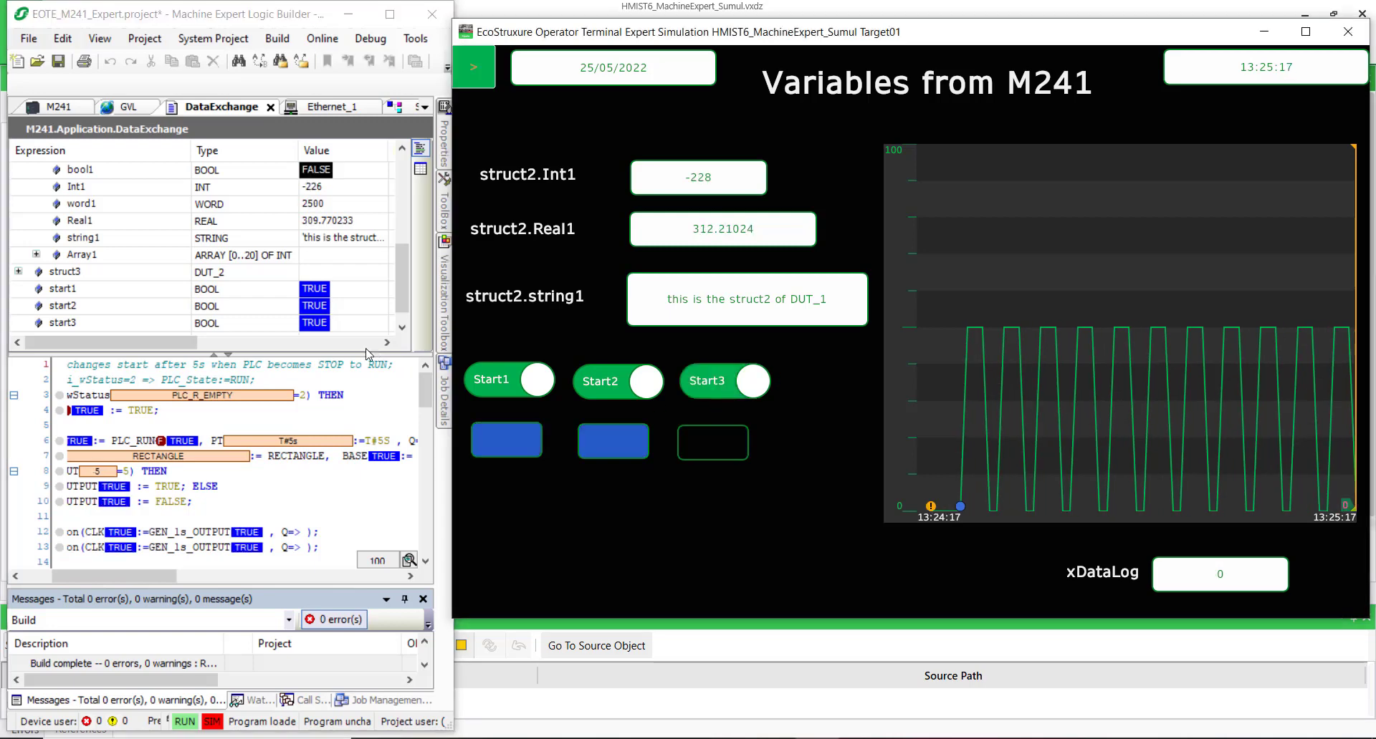
drag(406, 290, 406, 300)
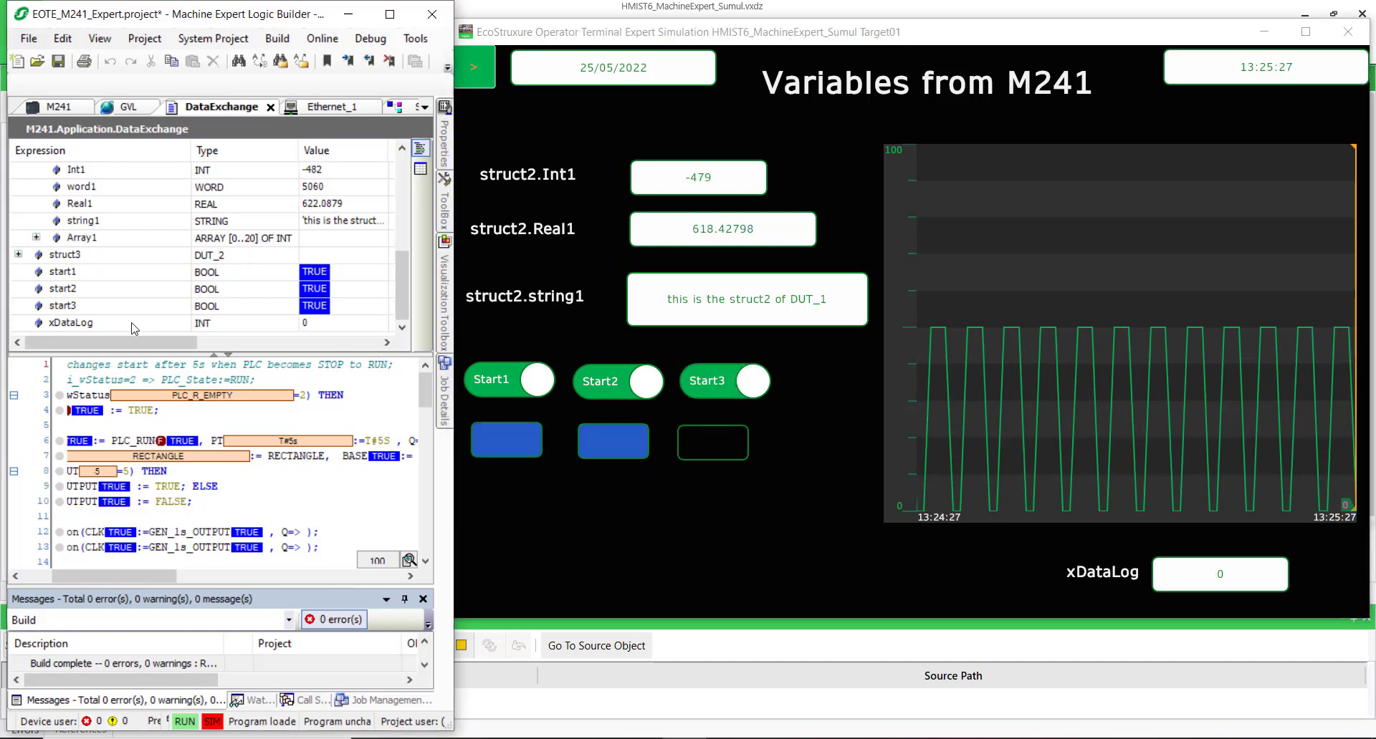
click(107, 322)
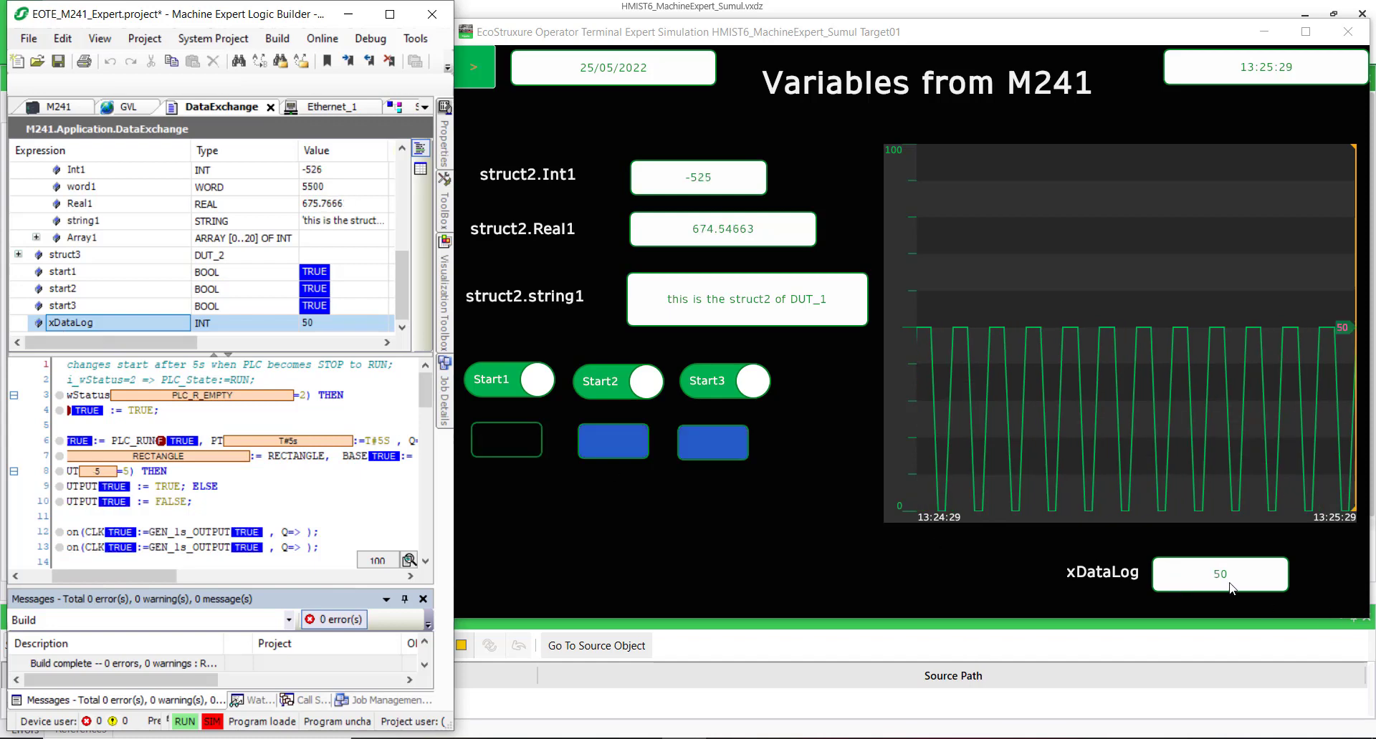